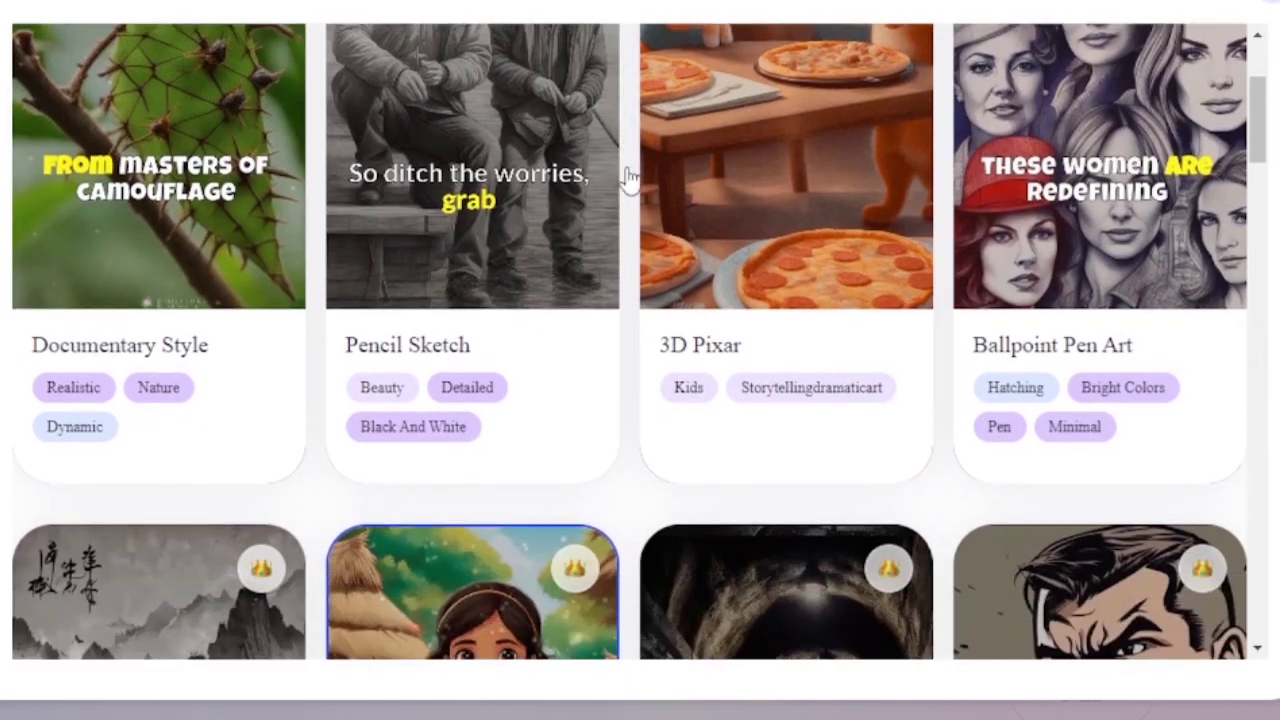
{"action": "scroll", "coordinate": [626, 185], "scroll_direction": "down", "scroll_amount": 5}
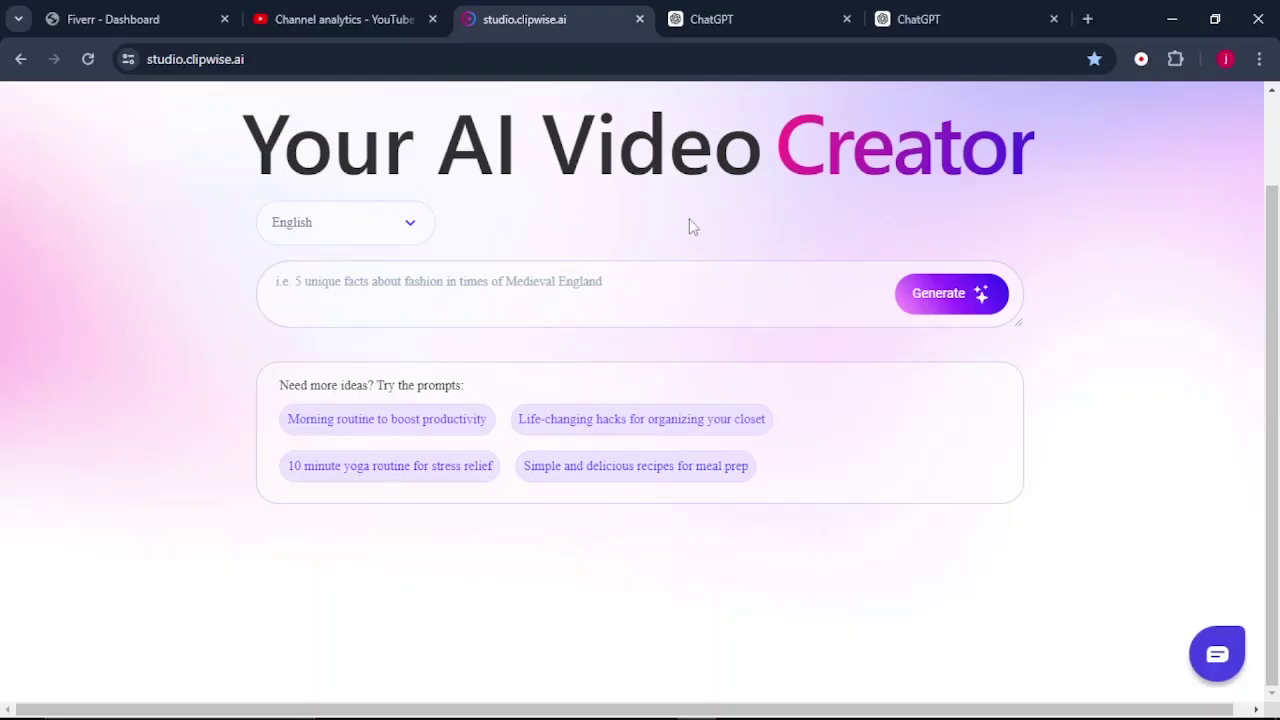
{"action": "left_click", "coordinate": [364, 238]}
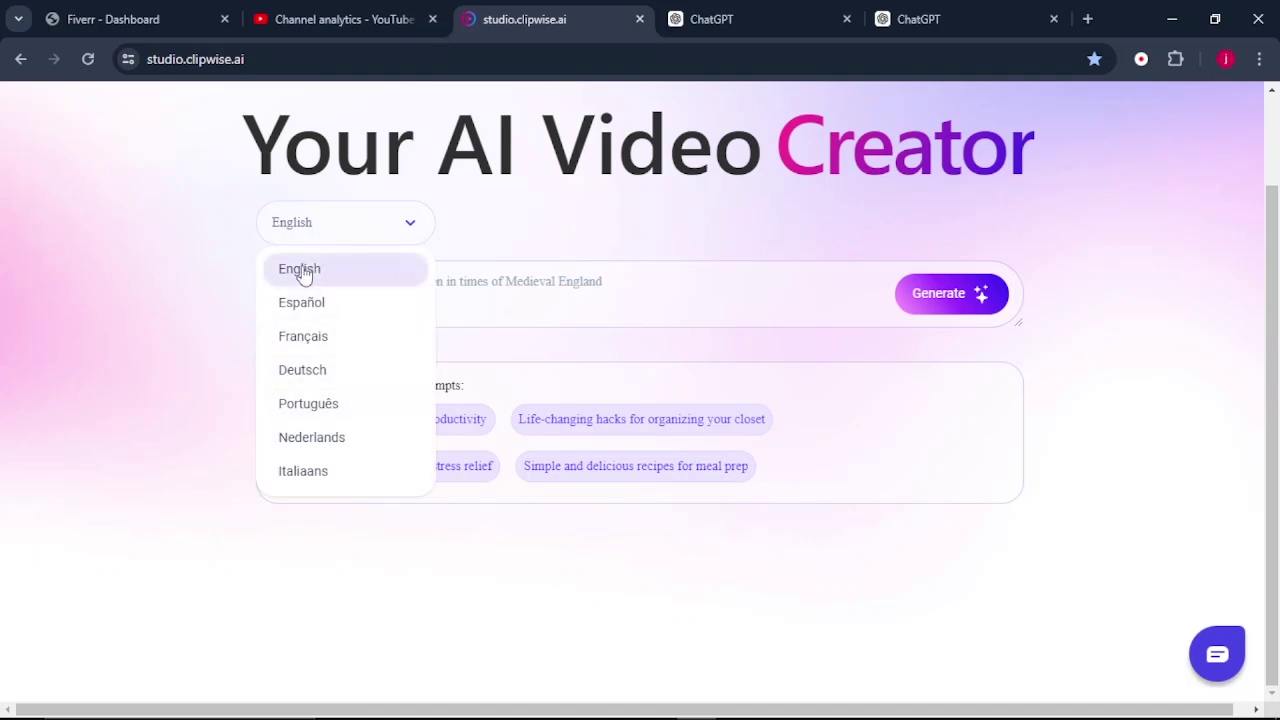
{"action": "left_click", "coordinate": [305, 274]}
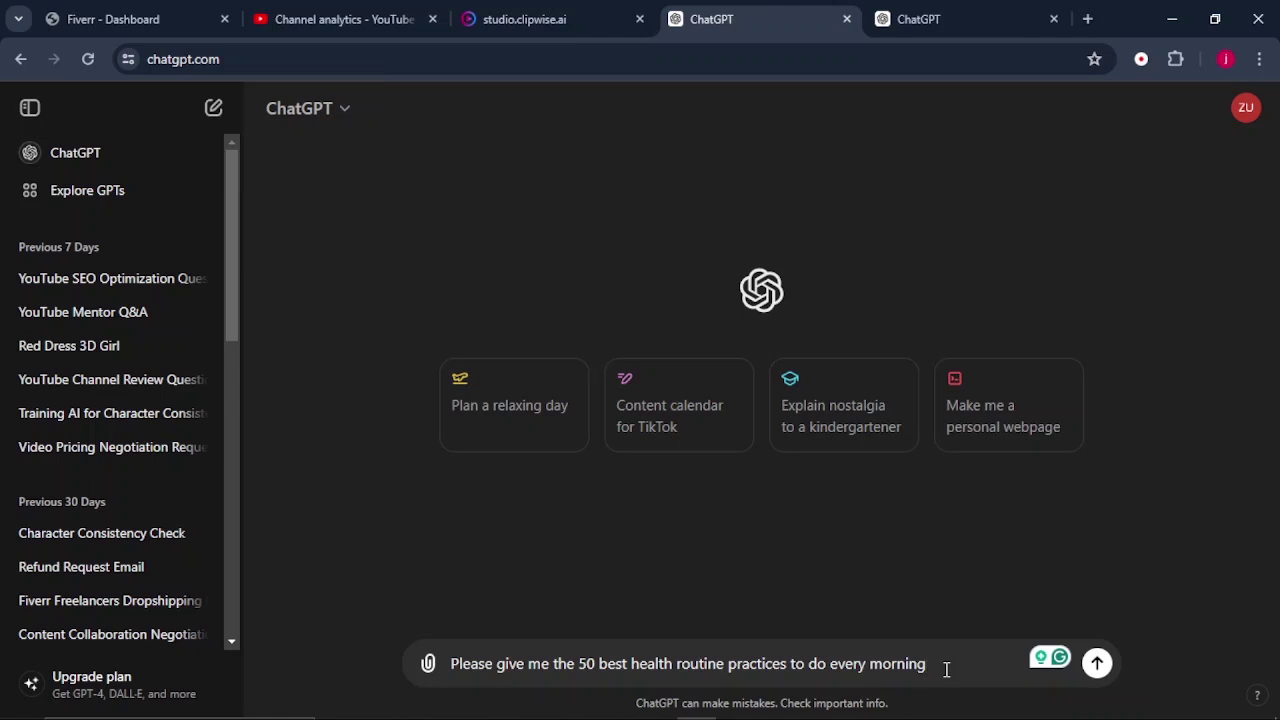
- Submit the morning health practices request, then copy the Wake up Early practice from ChatGPT's answer
{"action": "left_click", "coordinate": [1096, 664]}
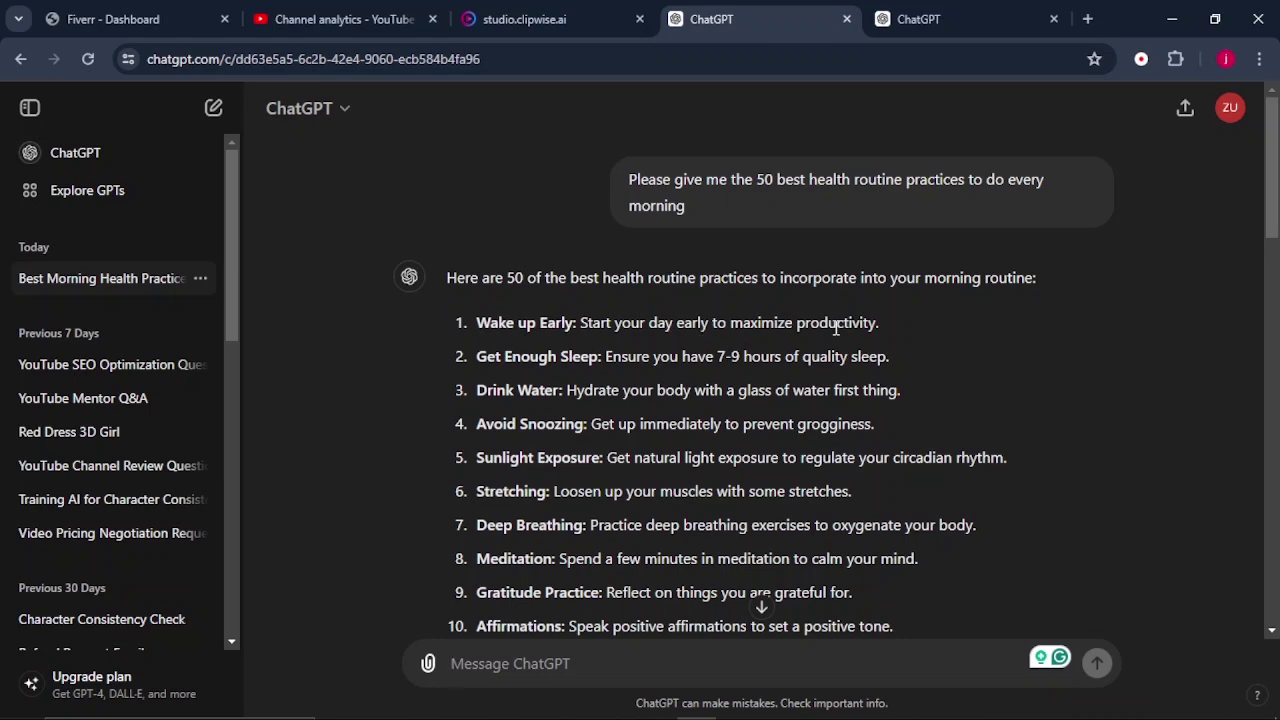
{"action": "left_click_drag", "start_coordinate": [460, 328], "coordinate": [880, 324]}
{"action": "right_click", "coordinate": [717, 329]}
{"action": "left_click", "coordinate": [717, 340]}
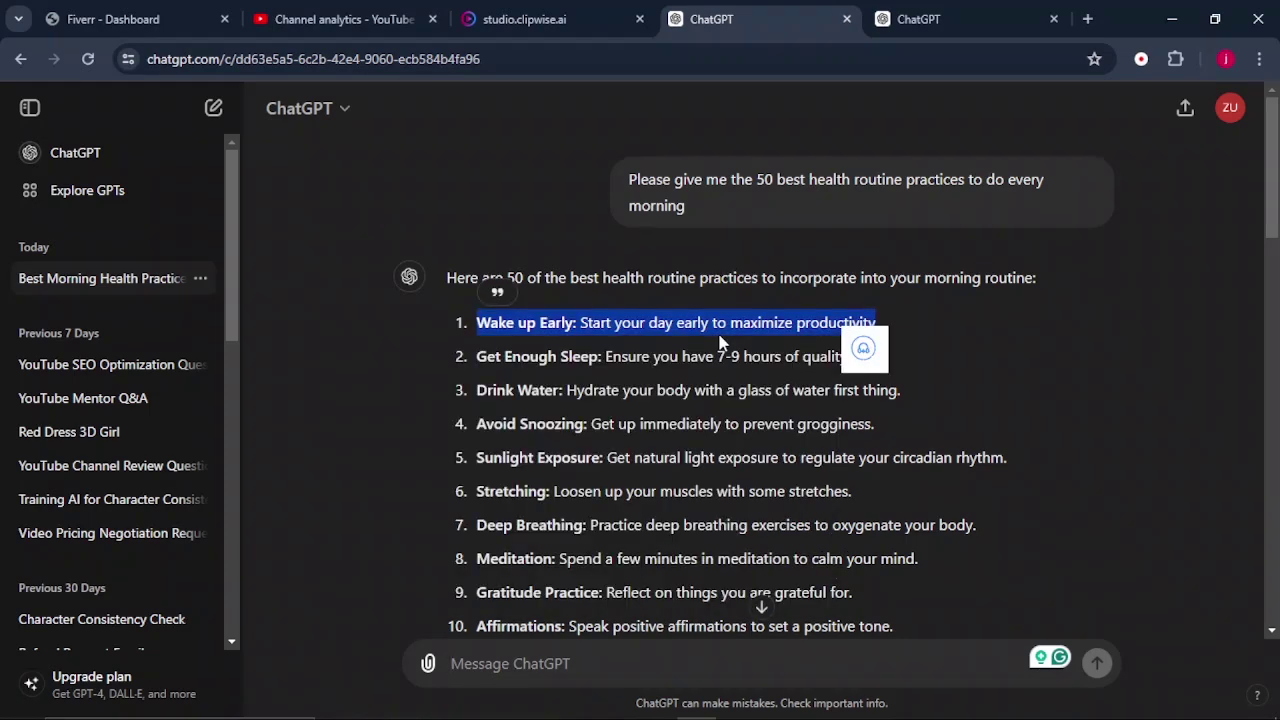
{"action": "left_click", "coordinate": [527, 20]}
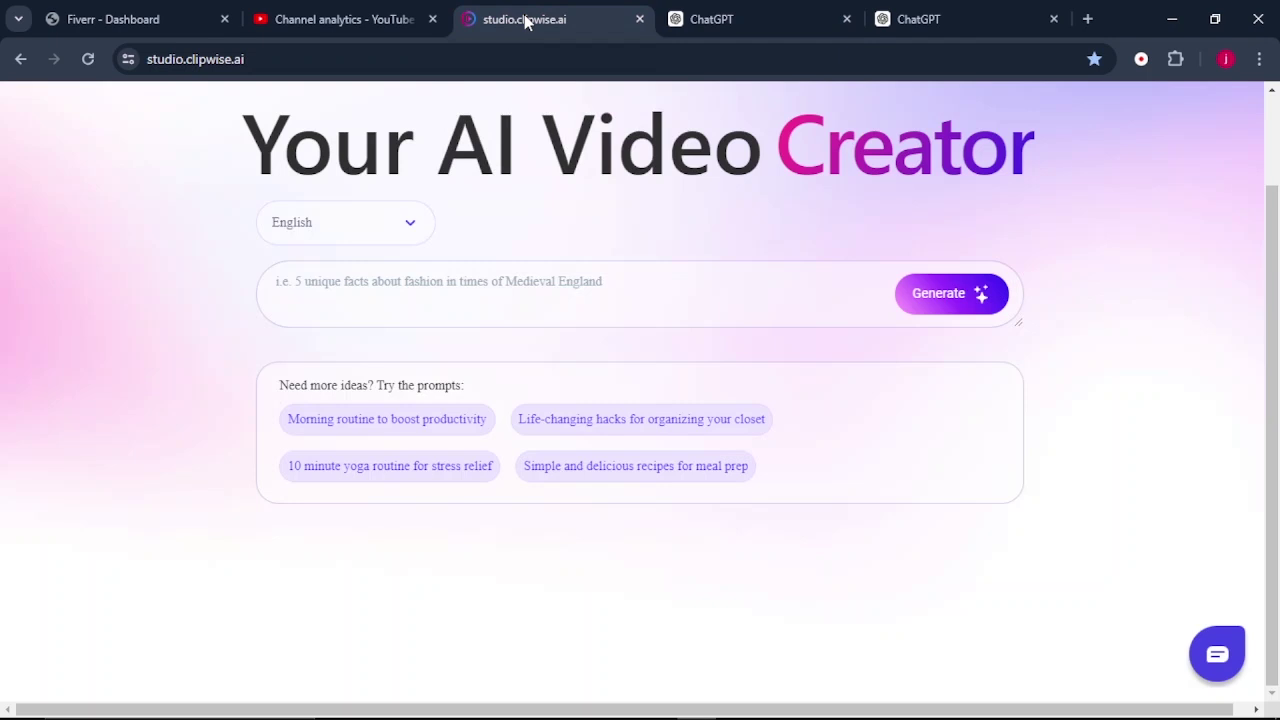
- Paste the Wake up Early practice and the health routine phrase into the prompt, adding a comma after 'productivity'
{"action": "left_click", "coordinate": [437, 286]}
{"action": "right_click", "coordinate": [436, 285]}
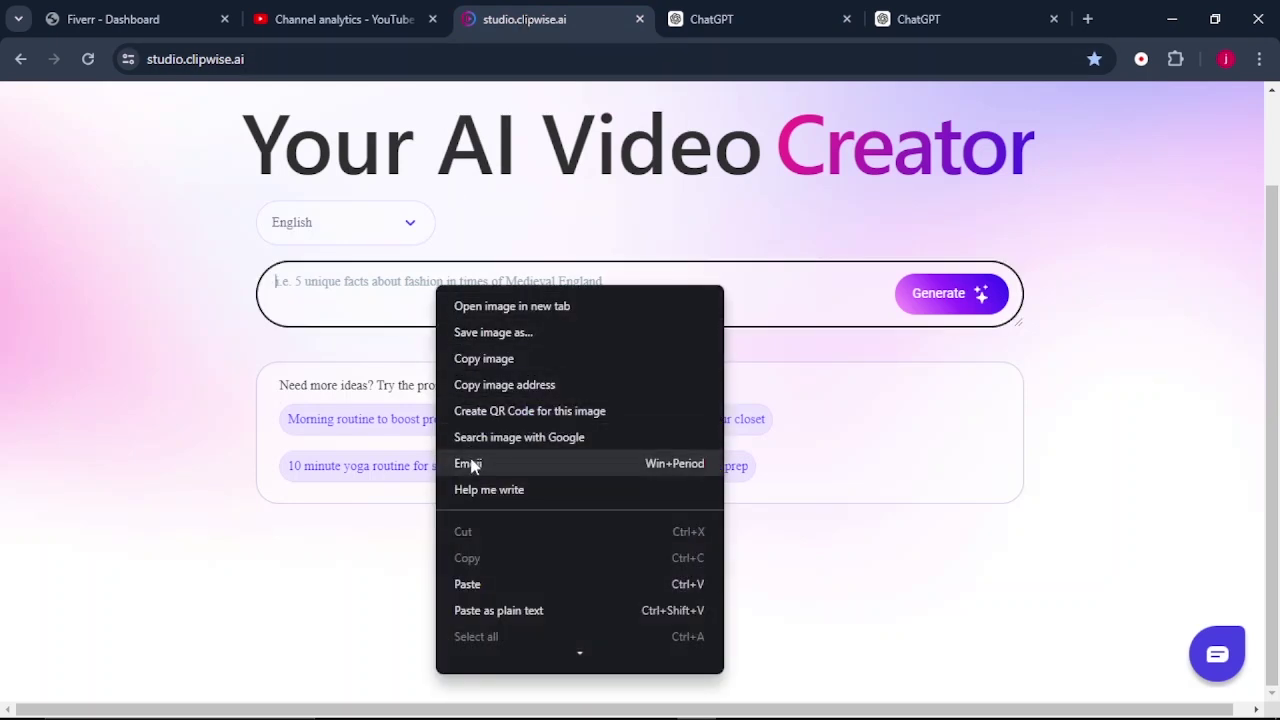
{"action": "left_click", "coordinate": [467, 584]}
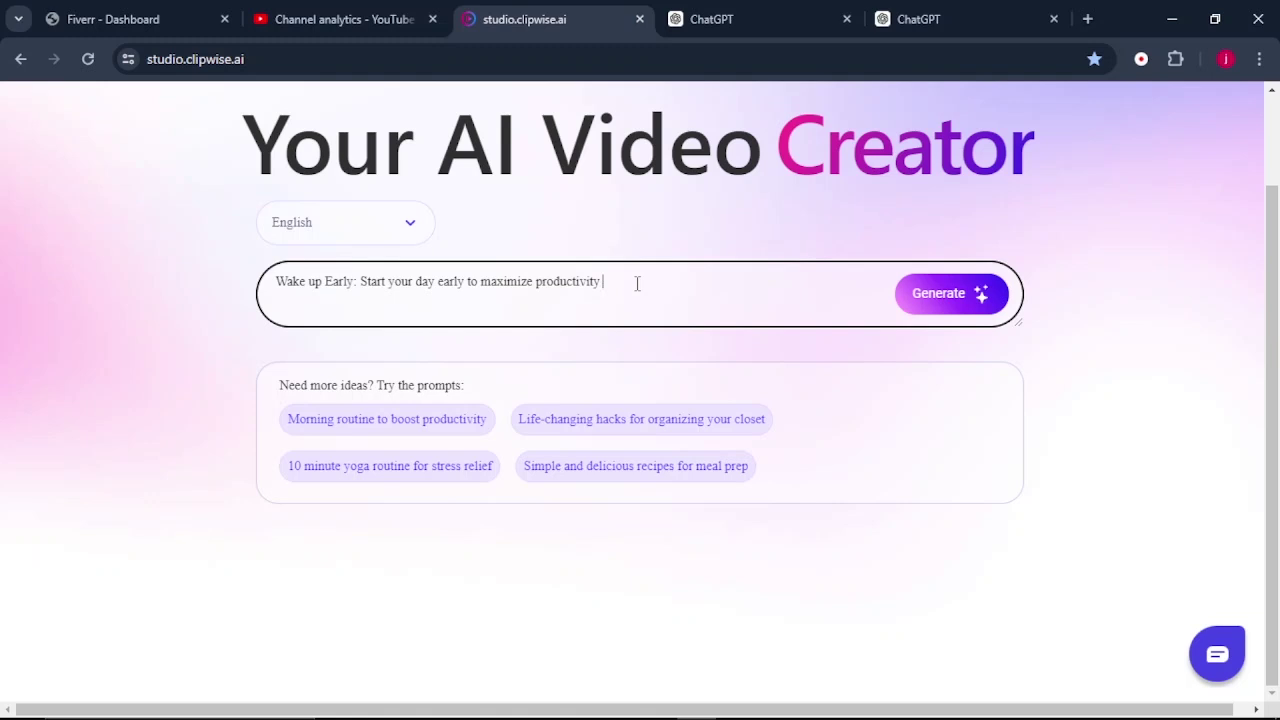
{"action": "right_click", "coordinate": [636, 283]}
{"action": "left_click", "coordinate": [665, 583]}
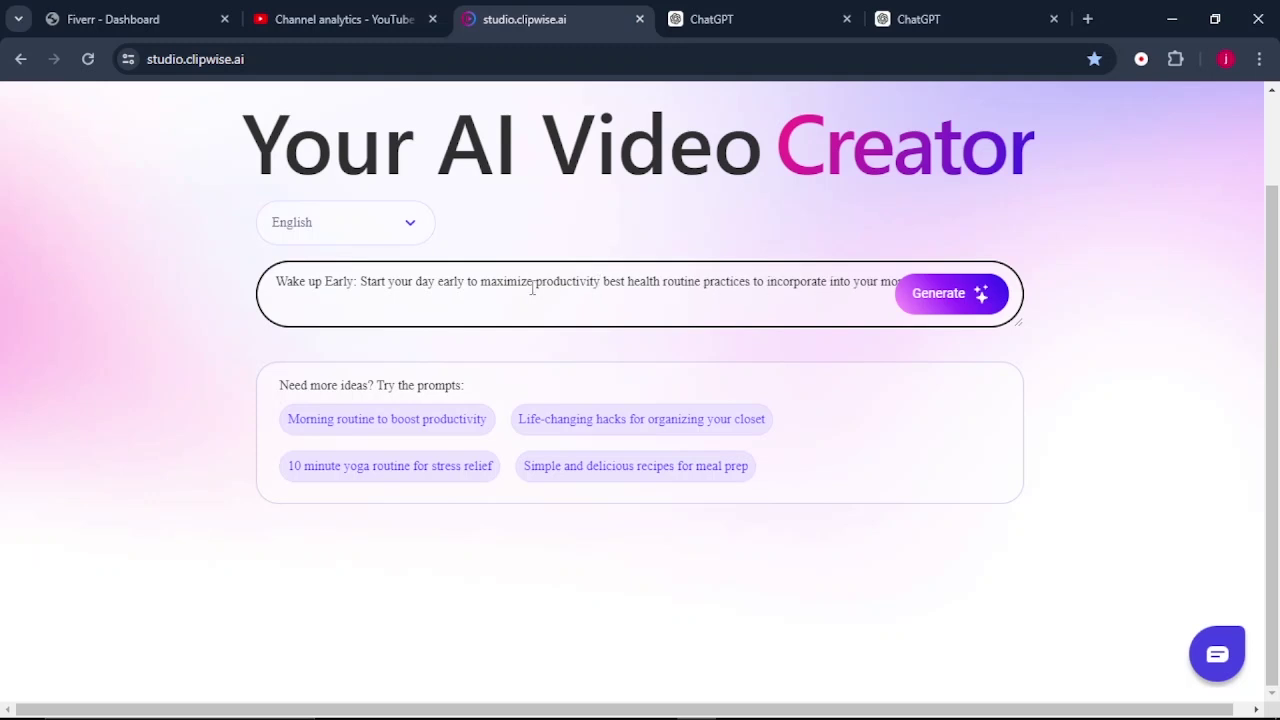
{"action": "left_click", "coordinate": [601, 281]}
{"action": "type", "text": ","}
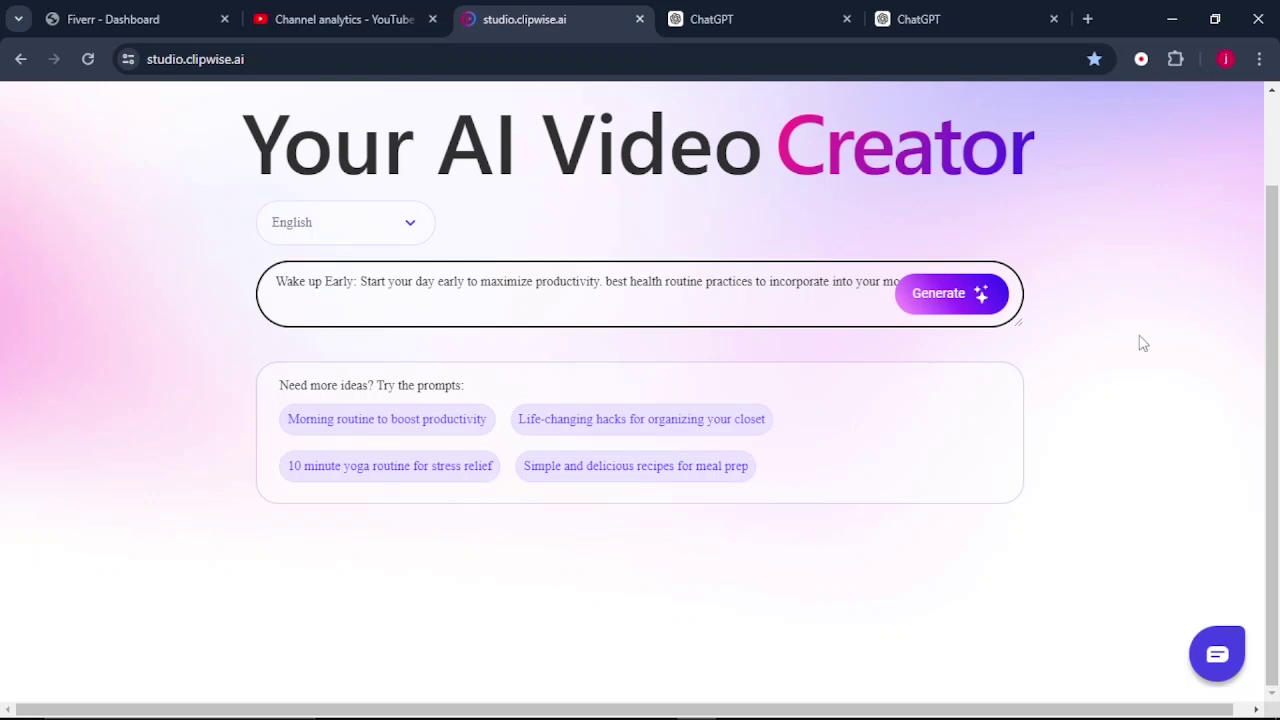
- Generate a video from the morning health prompt and scroll down to the Visual theme options
{"action": "left_click", "coordinate": [966, 310]}
{"action": "scroll", "coordinate": [511, 365], "scroll_direction": "up", "scroll_amount": 1}
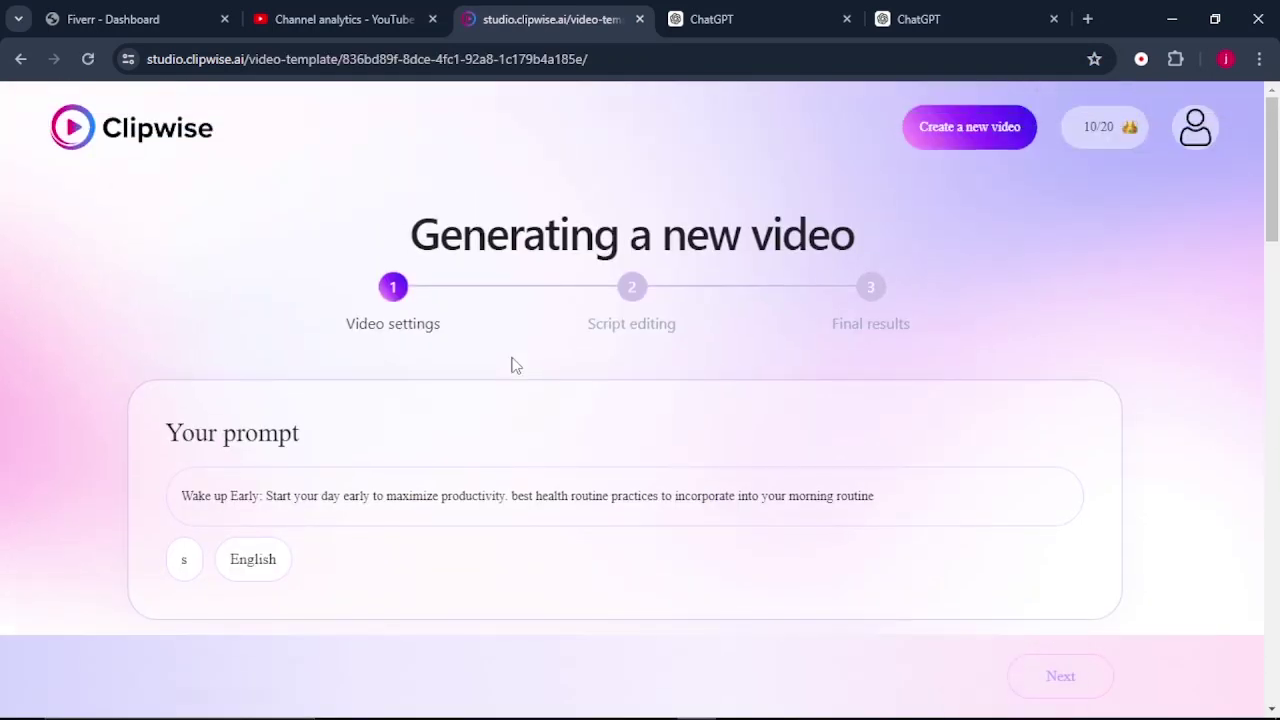
{"action": "scroll", "coordinate": [511, 365], "scroll_direction": "down", "scroll_amount": 1}
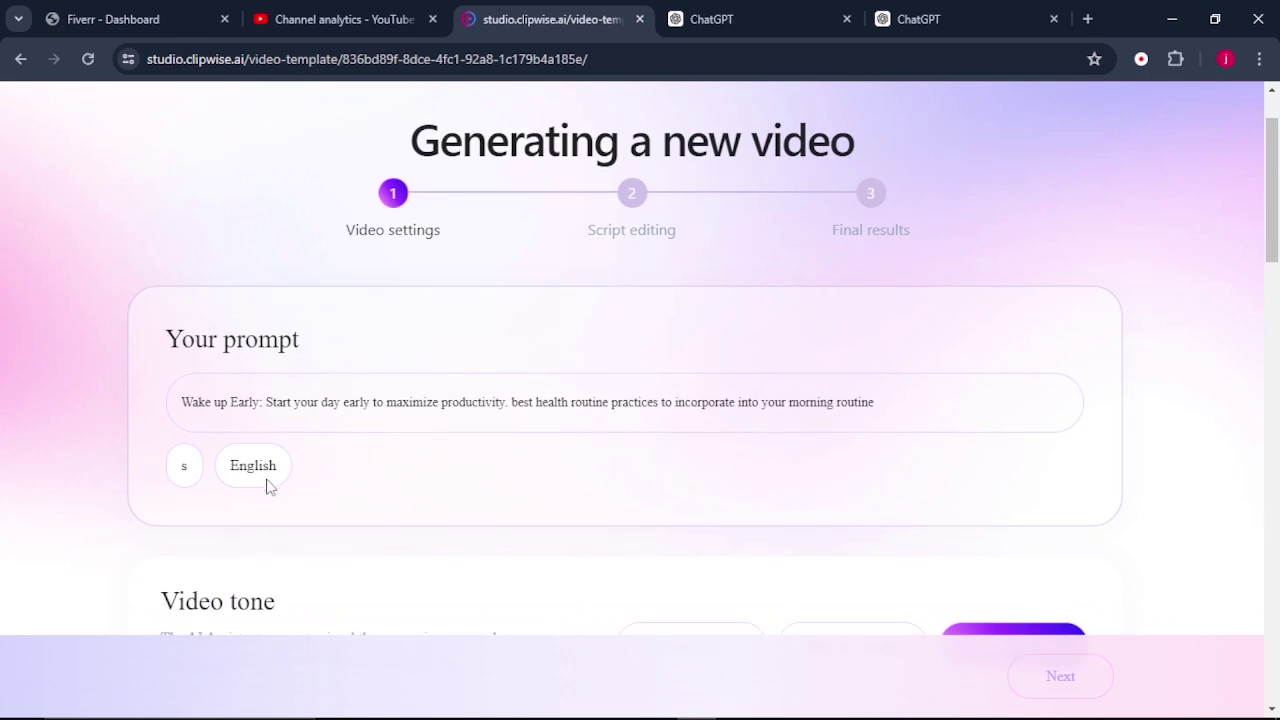
{"action": "scroll", "coordinate": [268, 470], "scroll_direction": "down", "scroll_amount": 1}
{"action": "scroll", "coordinate": [255, 435], "scroll_direction": "down", "scroll_amount": 1}
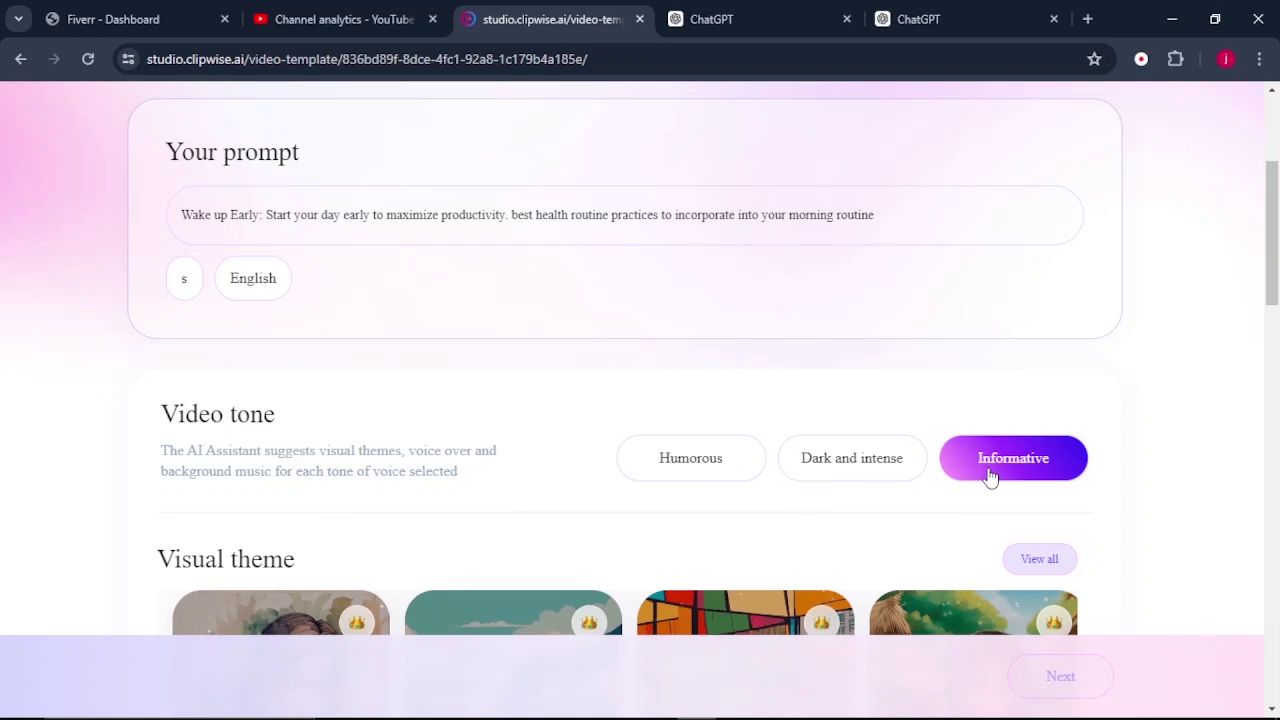
{"action": "scroll", "coordinate": [988, 477], "scroll_direction": "down", "scroll_amount": 4}
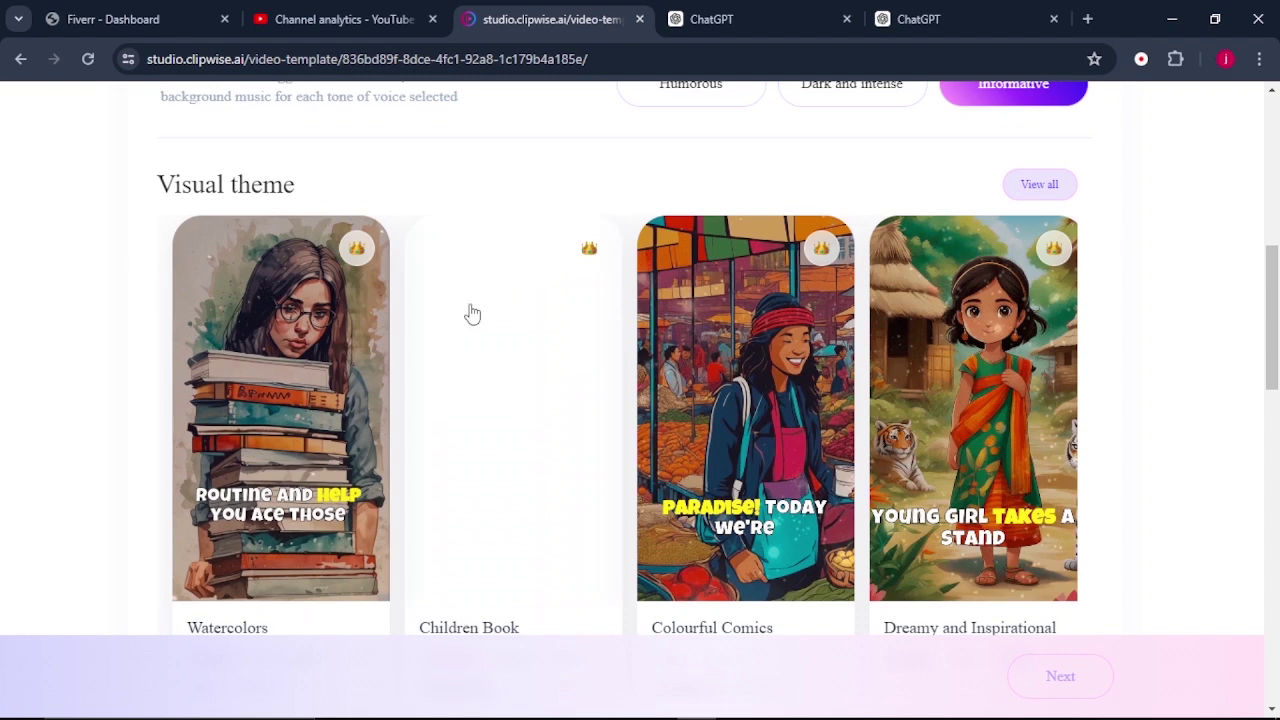
- Pick the Documentary Style card from the full visual theme gallery
{"action": "scroll", "coordinate": [97, 559], "scroll_direction": "down", "scroll_amount": 1}
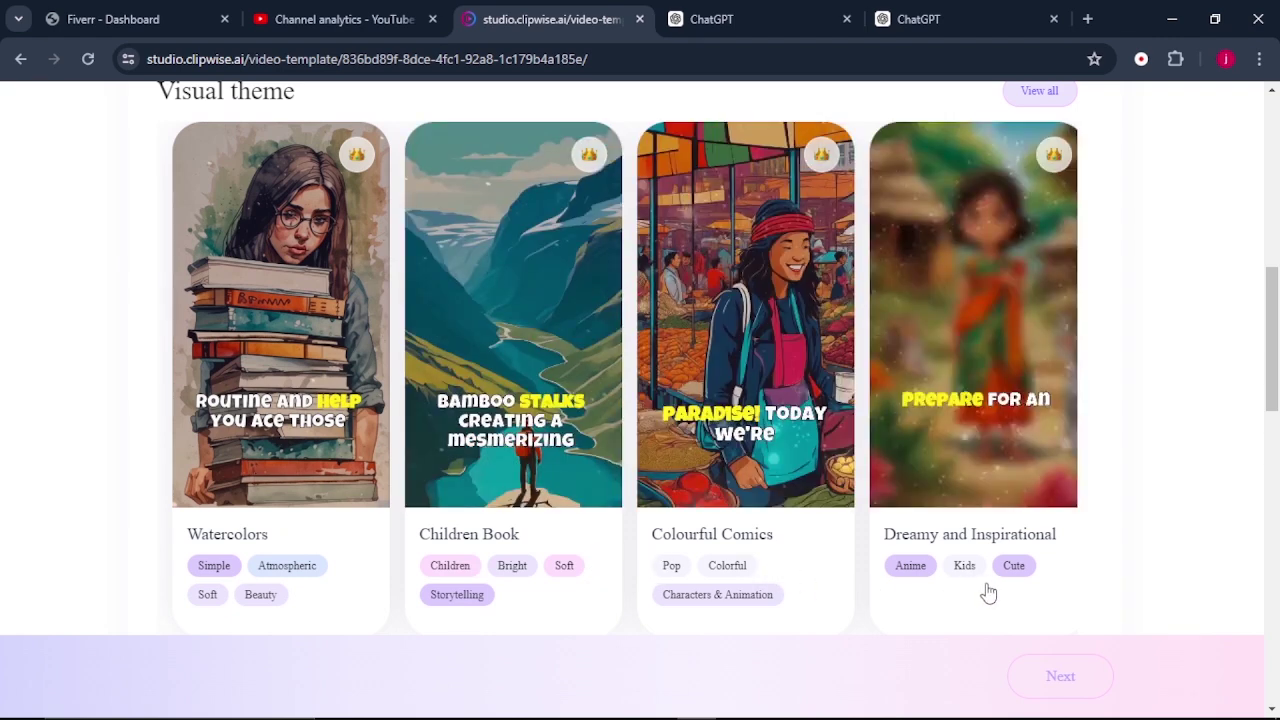
{"action": "scroll", "coordinate": [988, 593], "scroll_direction": "up", "scroll_amount": 1}
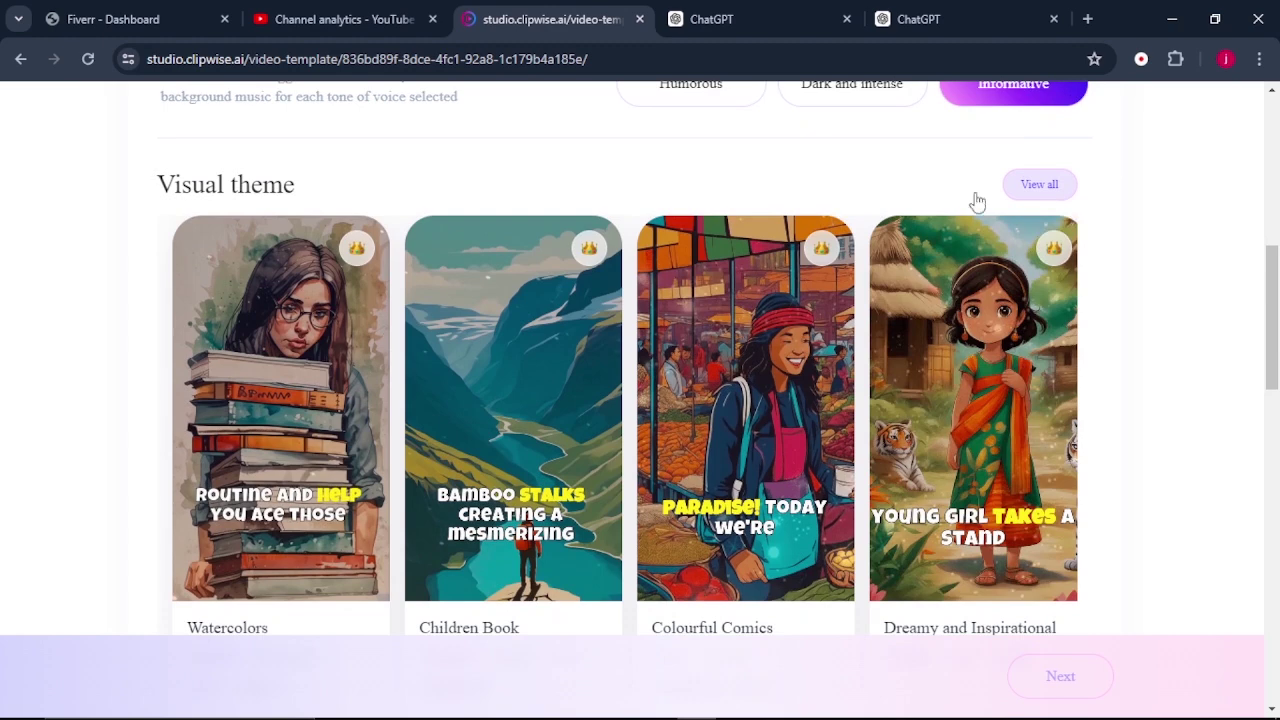
{"action": "left_click", "coordinate": [1037, 185]}
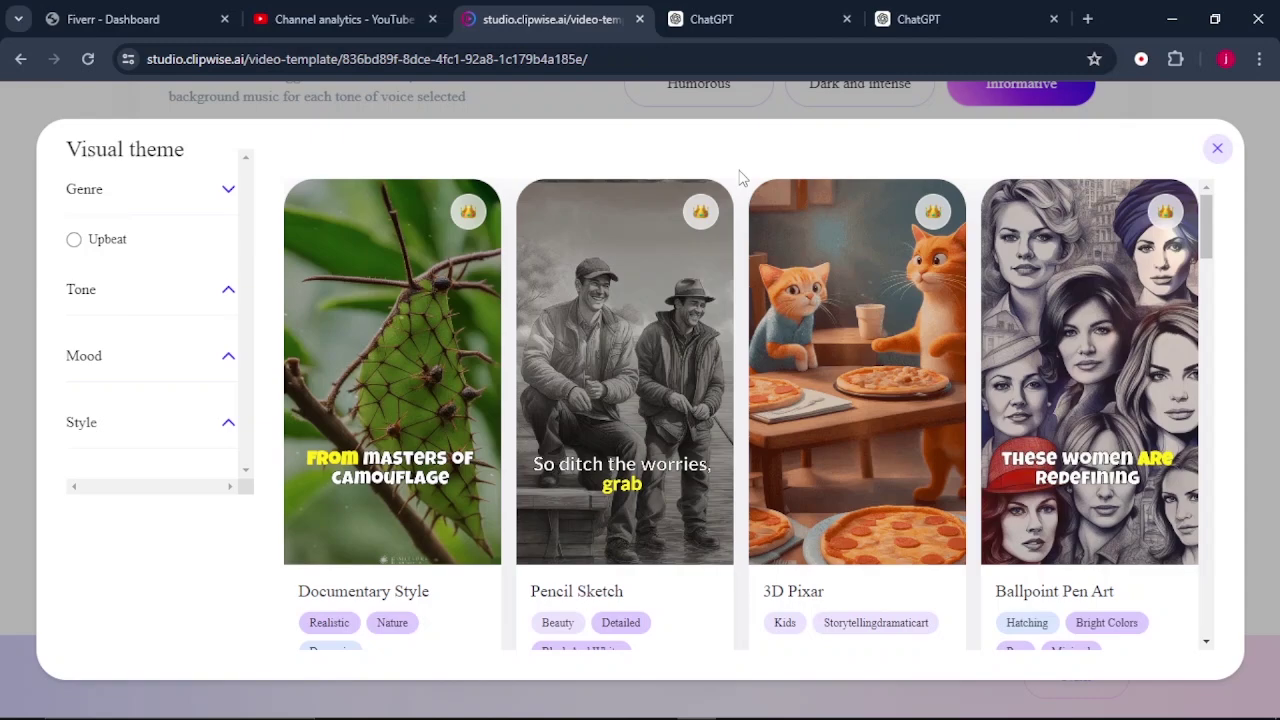
{"action": "scroll", "coordinate": [740, 290], "scroll_direction": "down", "scroll_amount": 6}
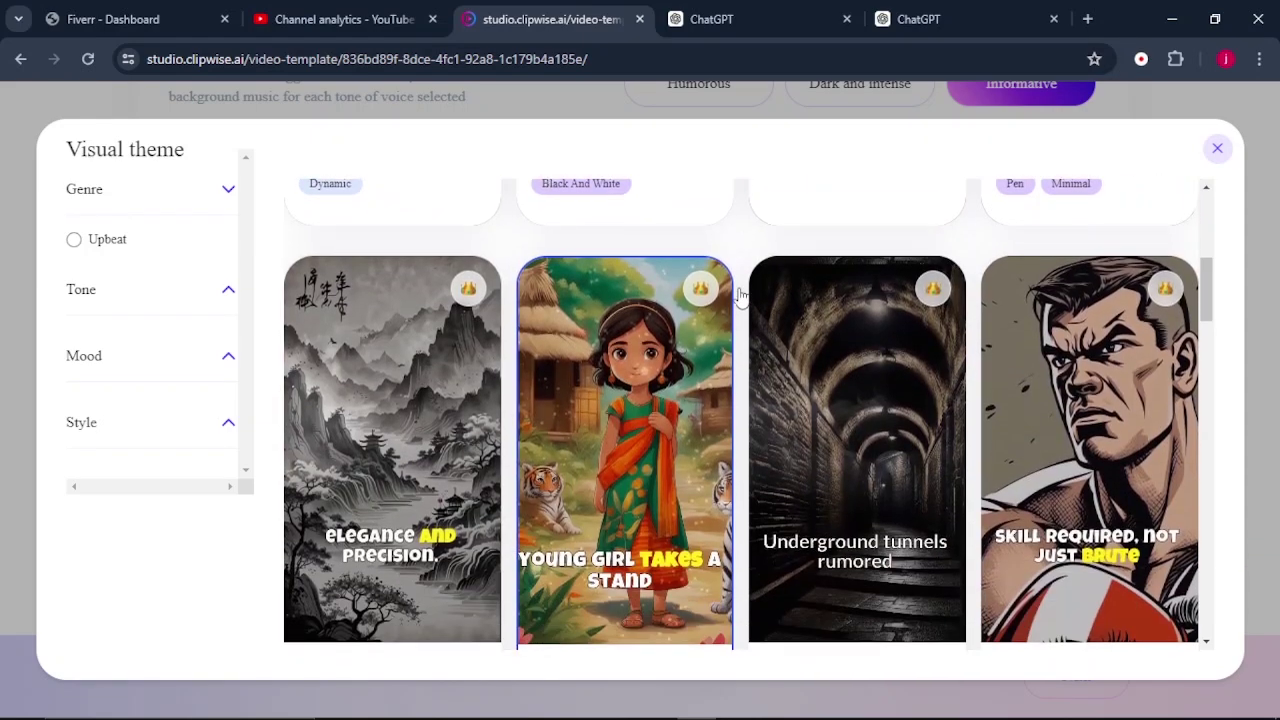
{"action": "scroll", "coordinate": [740, 298], "scroll_direction": "down", "scroll_amount": 7}
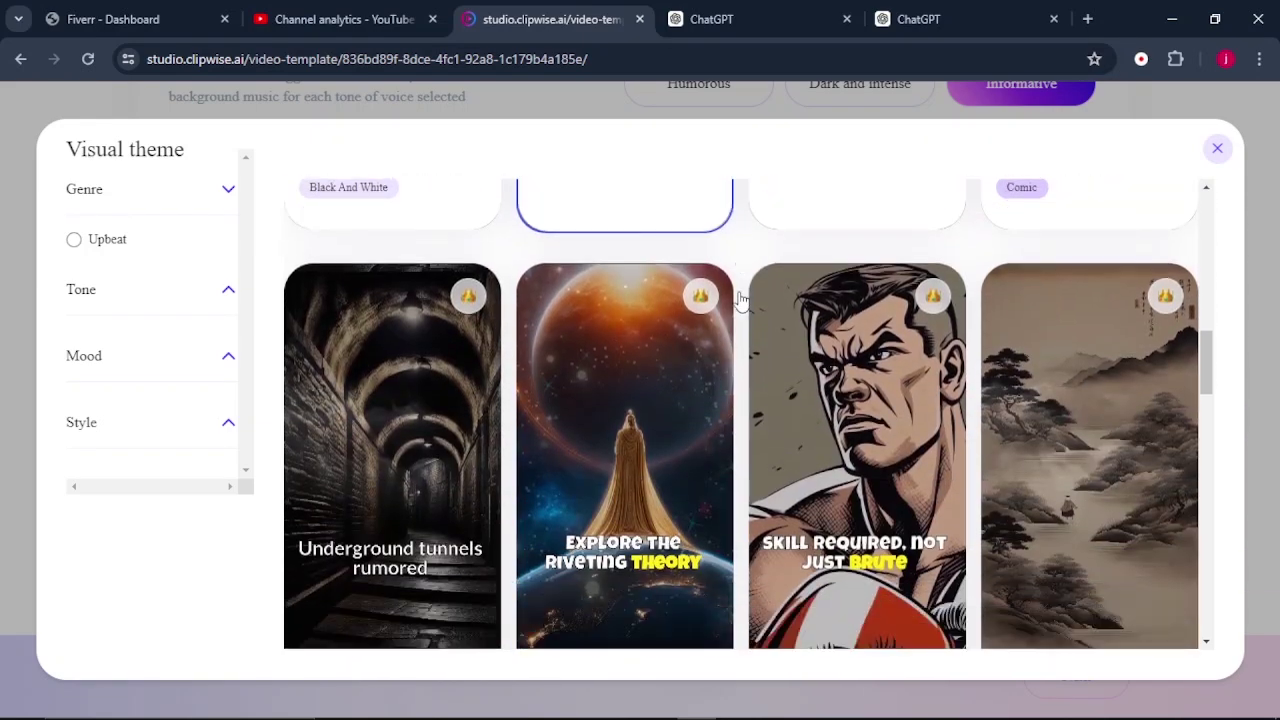
{"action": "scroll", "coordinate": [740, 298], "scroll_direction": "down", "scroll_amount": 5}
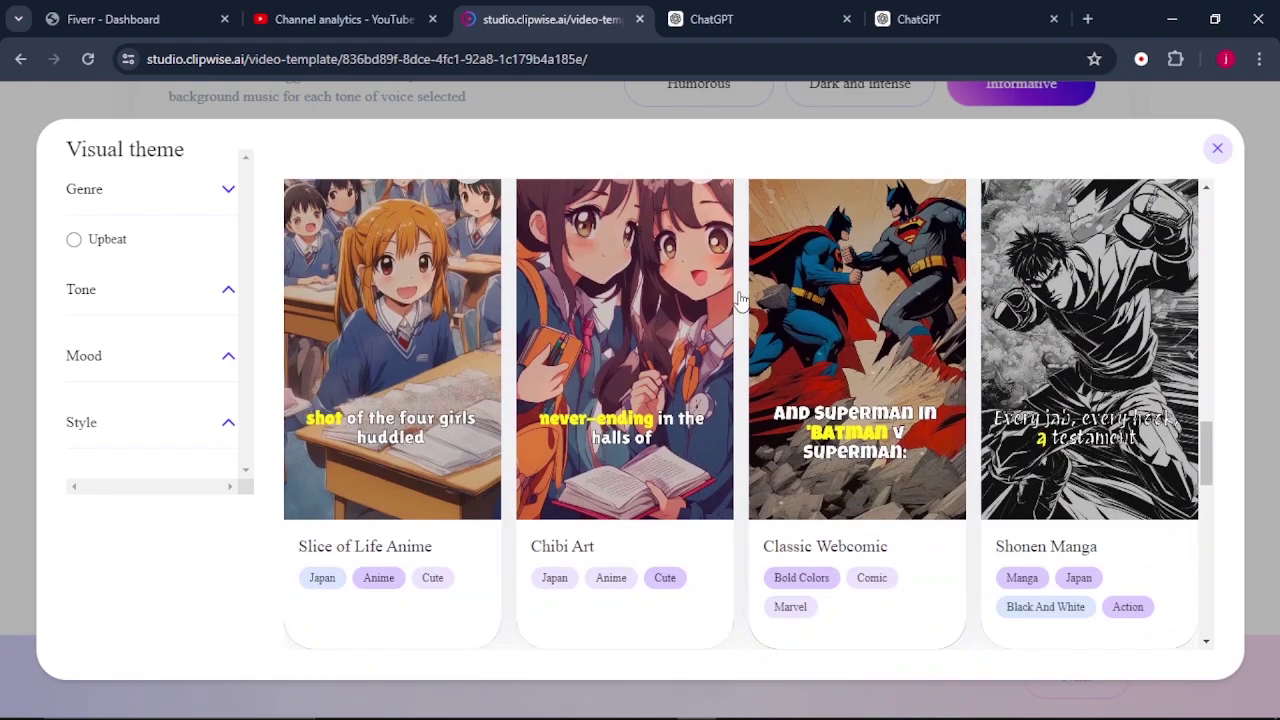
{"action": "scroll", "coordinate": [740, 298], "scroll_direction": "down", "scroll_amount": 5}
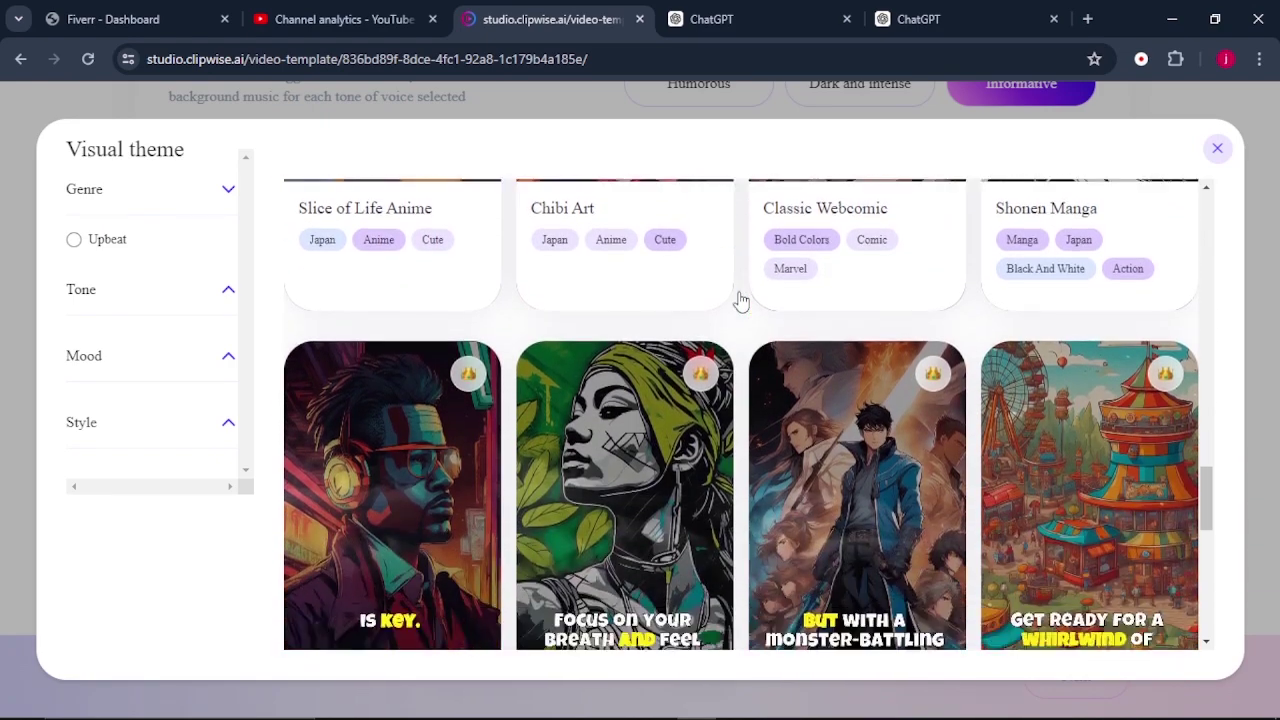
{"action": "scroll", "coordinate": [740, 298], "scroll_direction": "down", "scroll_amount": 5}
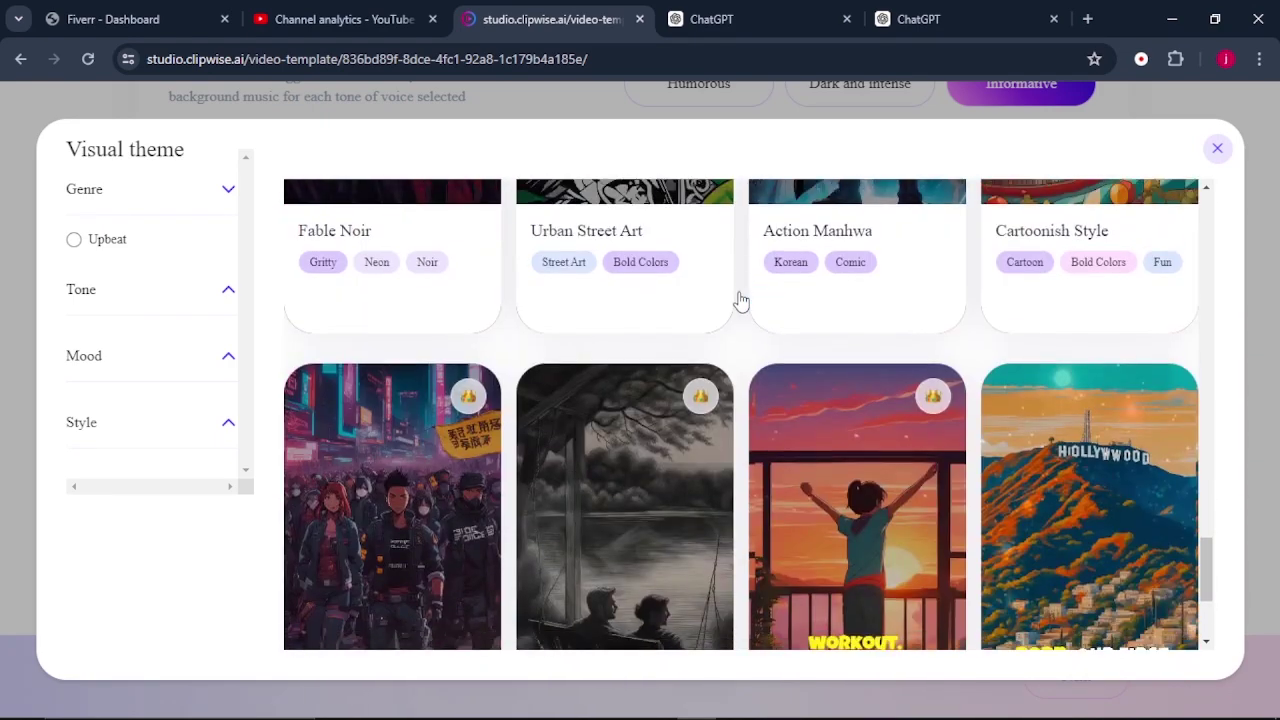
{"action": "scroll", "coordinate": [740, 298], "scroll_direction": "down", "scroll_amount": 10}
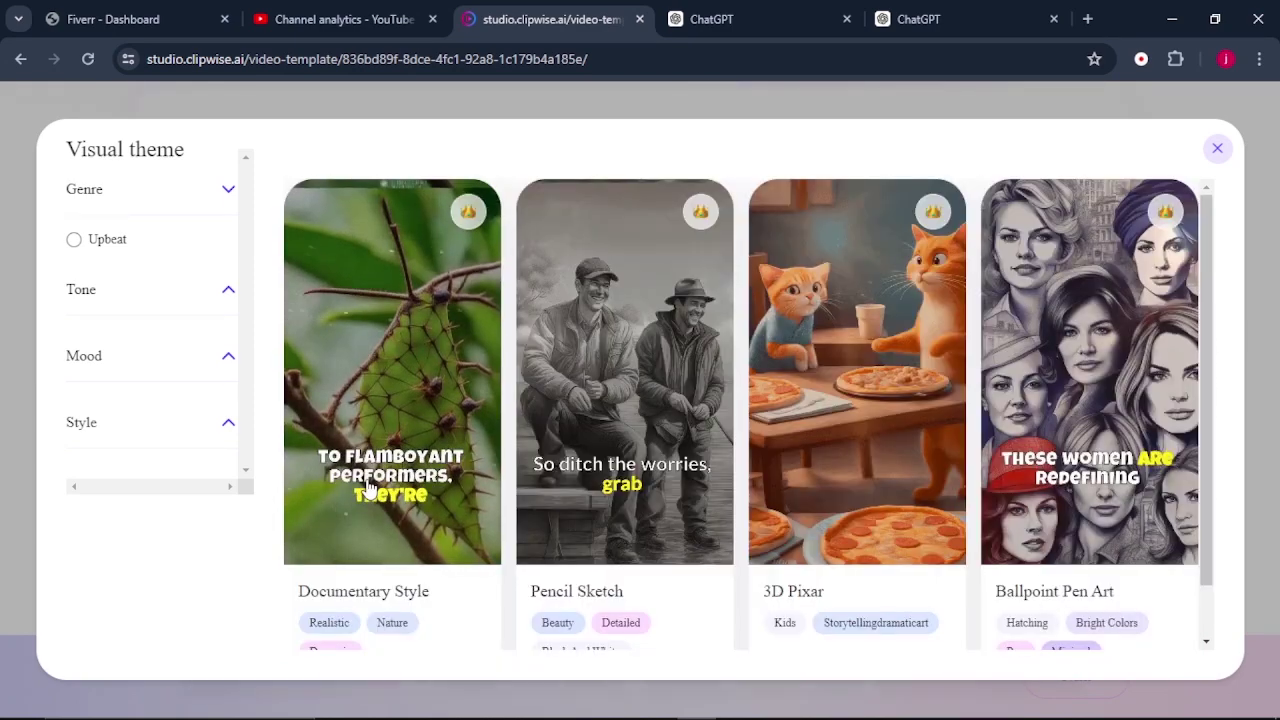
{"action": "left_click", "coordinate": [368, 487]}
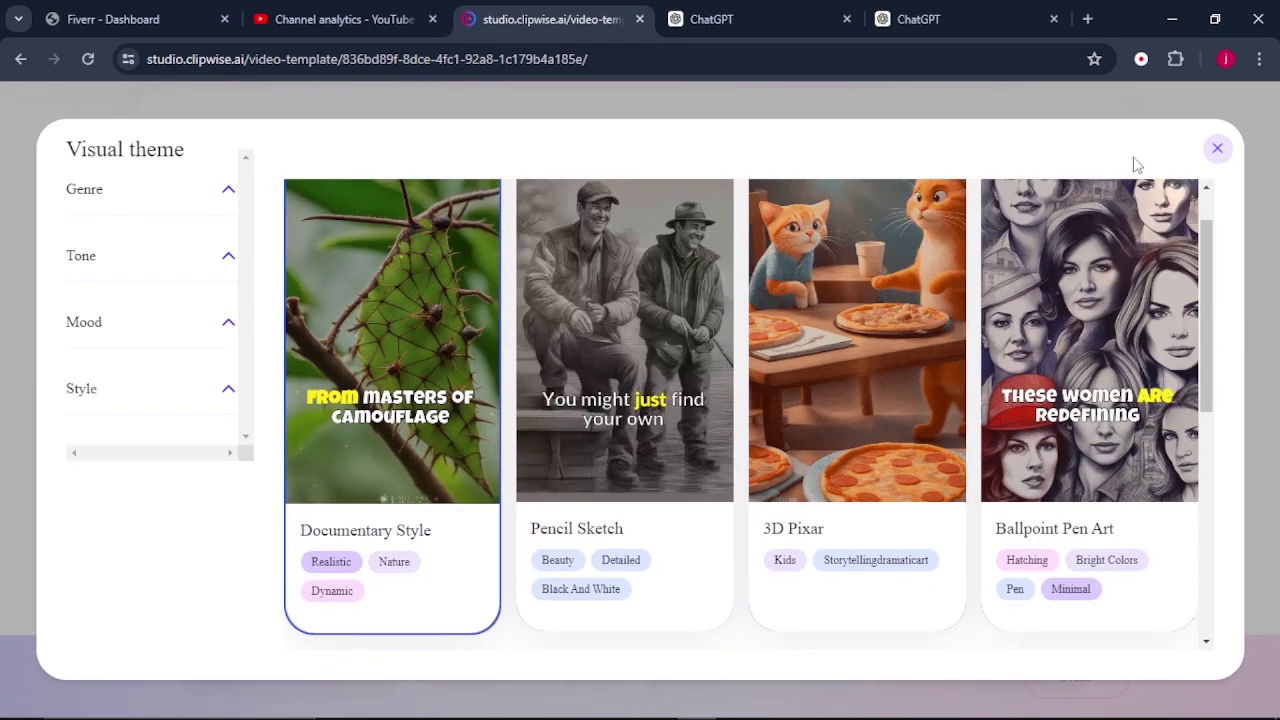
{"action": "left_click", "coordinate": [1217, 148]}
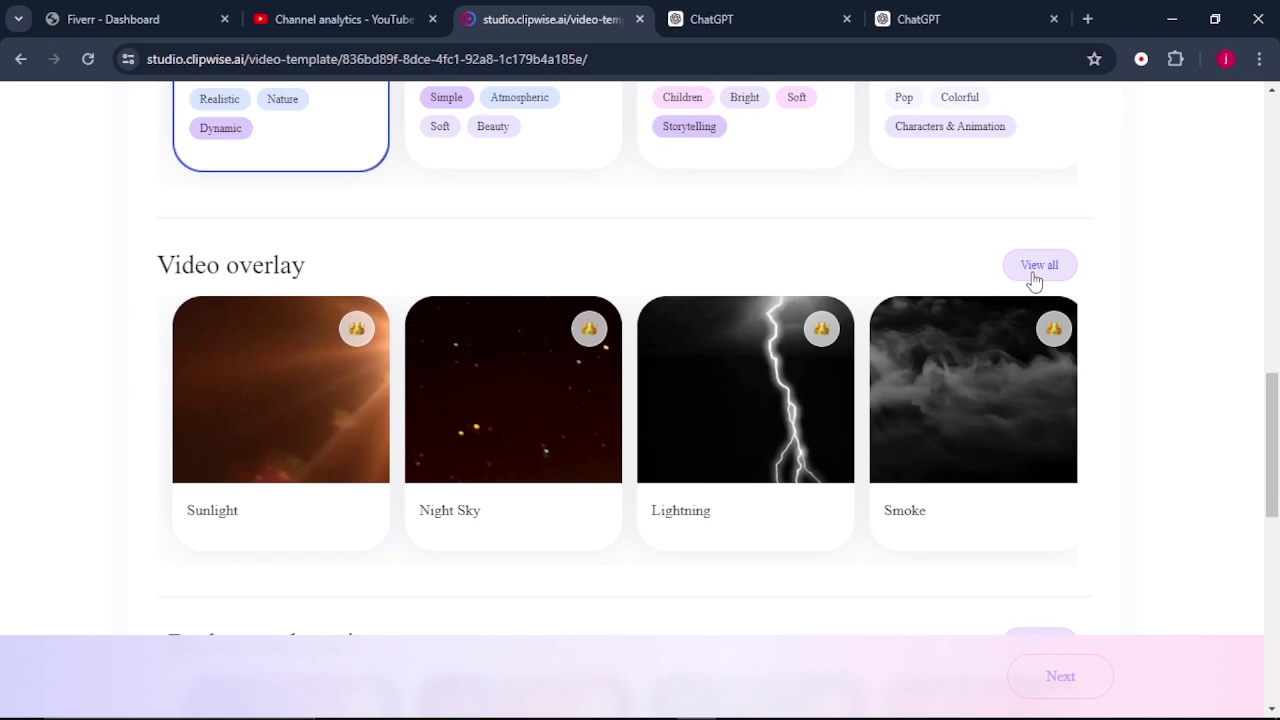
{"action": "left_click", "coordinate": [1037, 274]}
{"action": "key", "text": "Escape"}
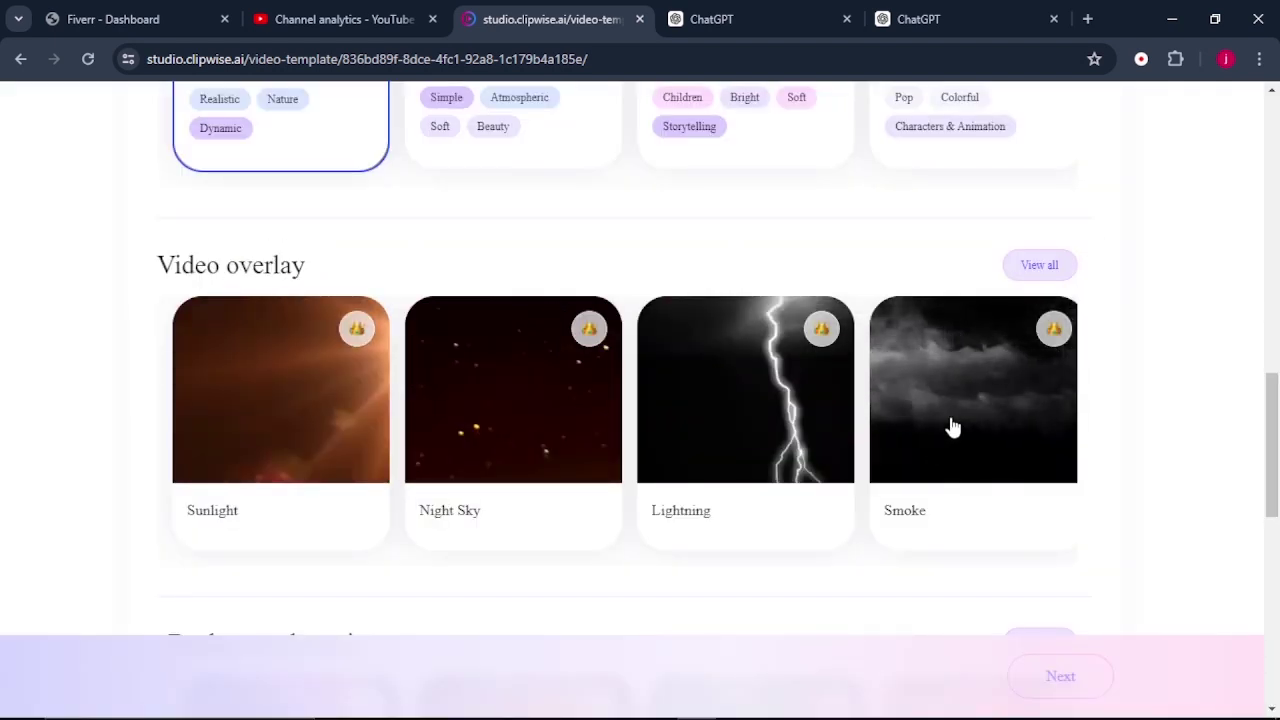
{"action": "scroll", "coordinate": [952, 428], "scroll_direction": "down", "scroll_amount": 3}
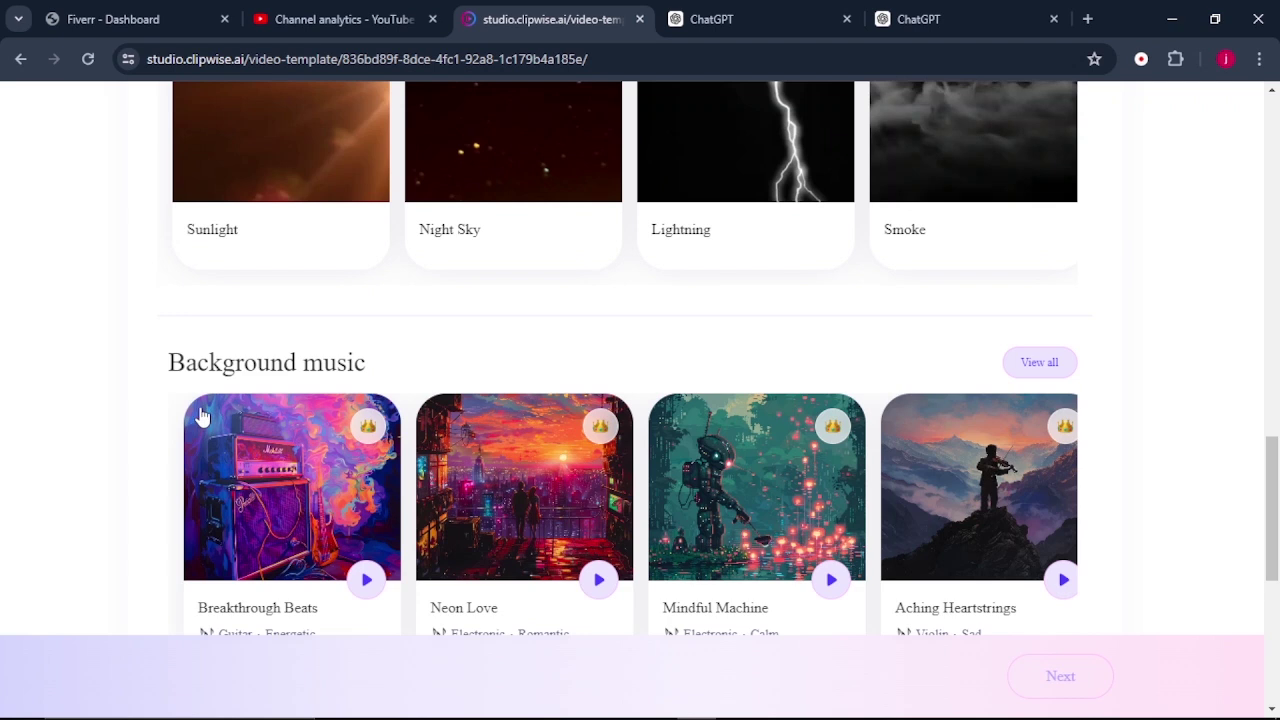
{"action": "scroll", "coordinate": [518, 384], "scroll_direction": "down", "scroll_amount": 1}
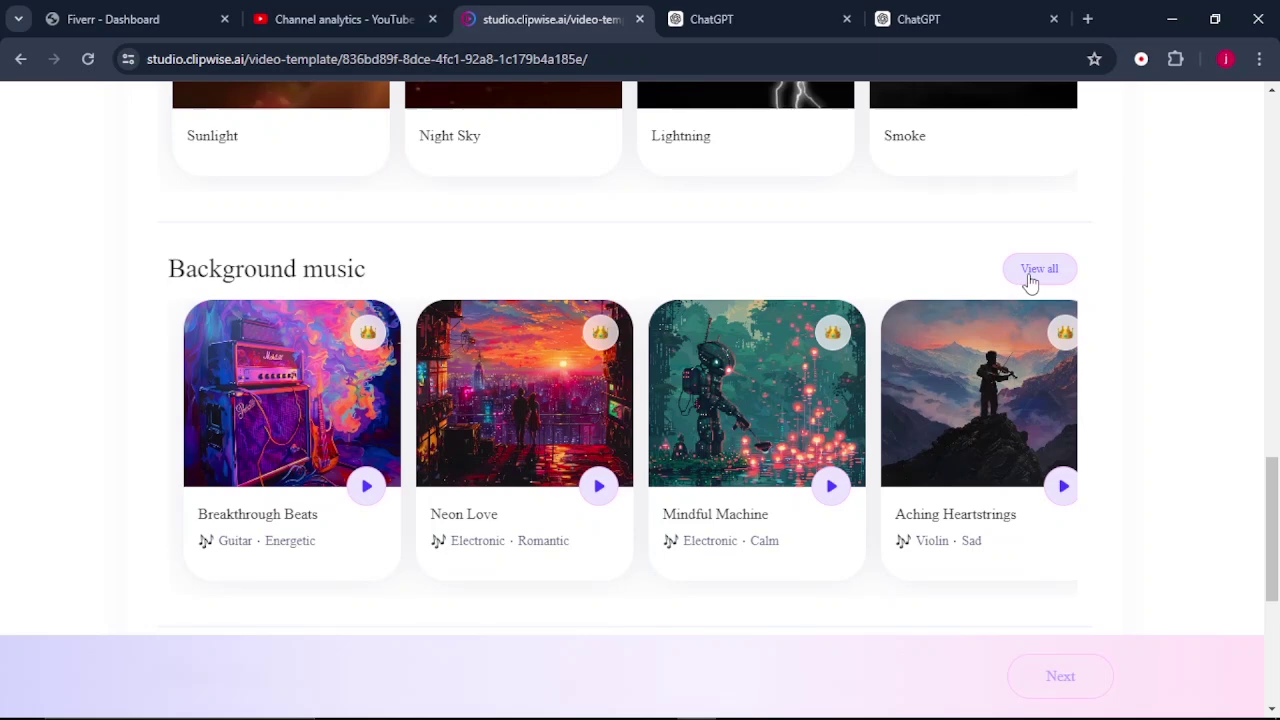
- Filter the full background music library to the Pop genre and Energetic mood
{"action": "left_click", "coordinate": [1030, 283]}
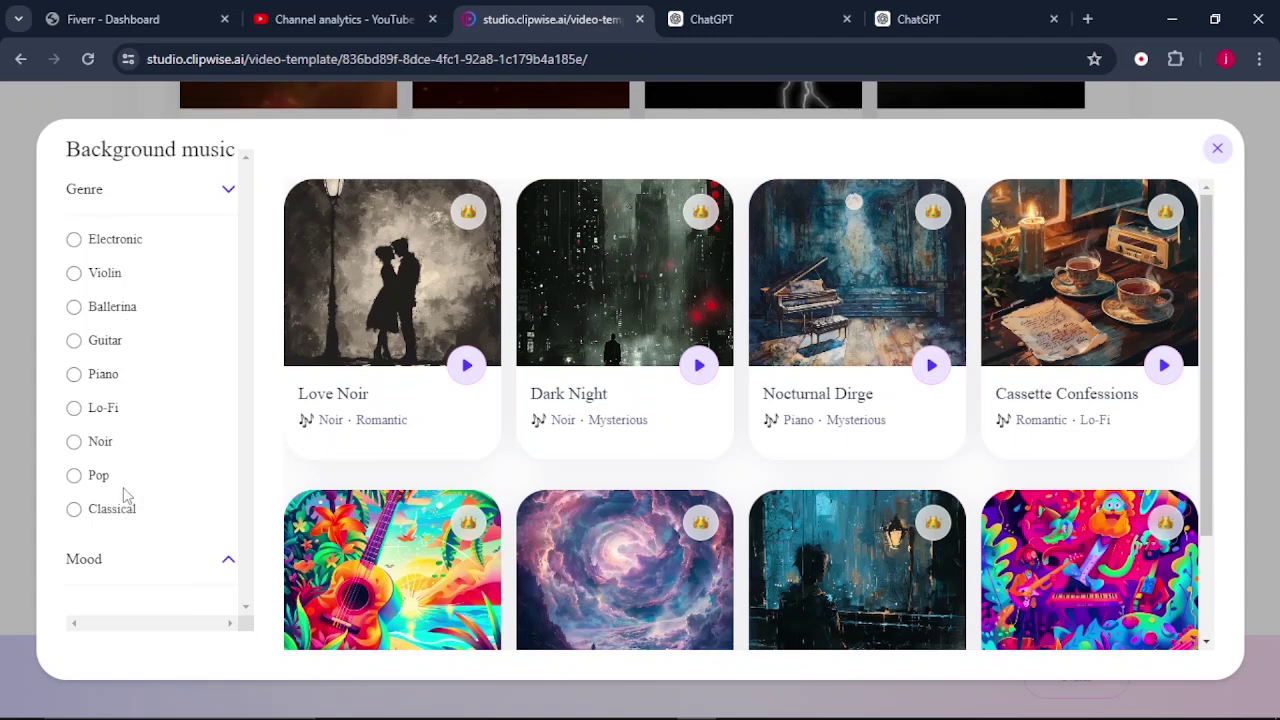
{"action": "left_click", "coordinate": [74, 476]}
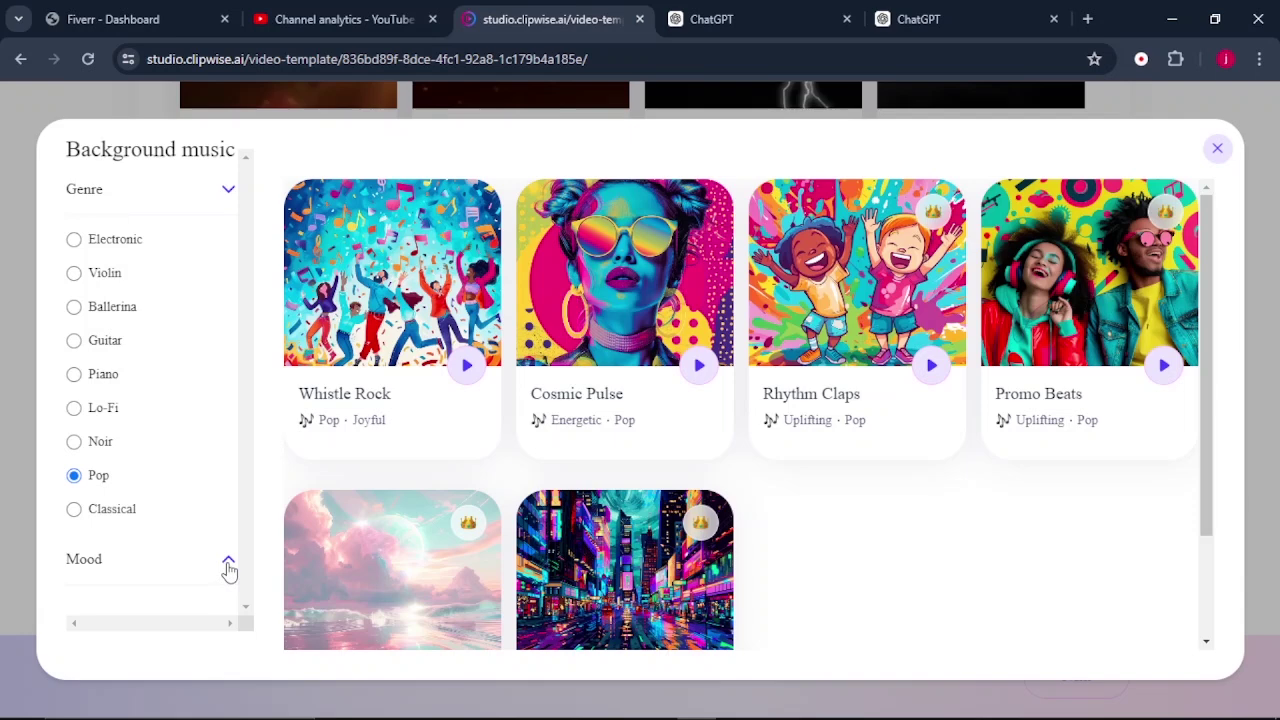
{"action": "left_click", "coordinate": [101, 569]}
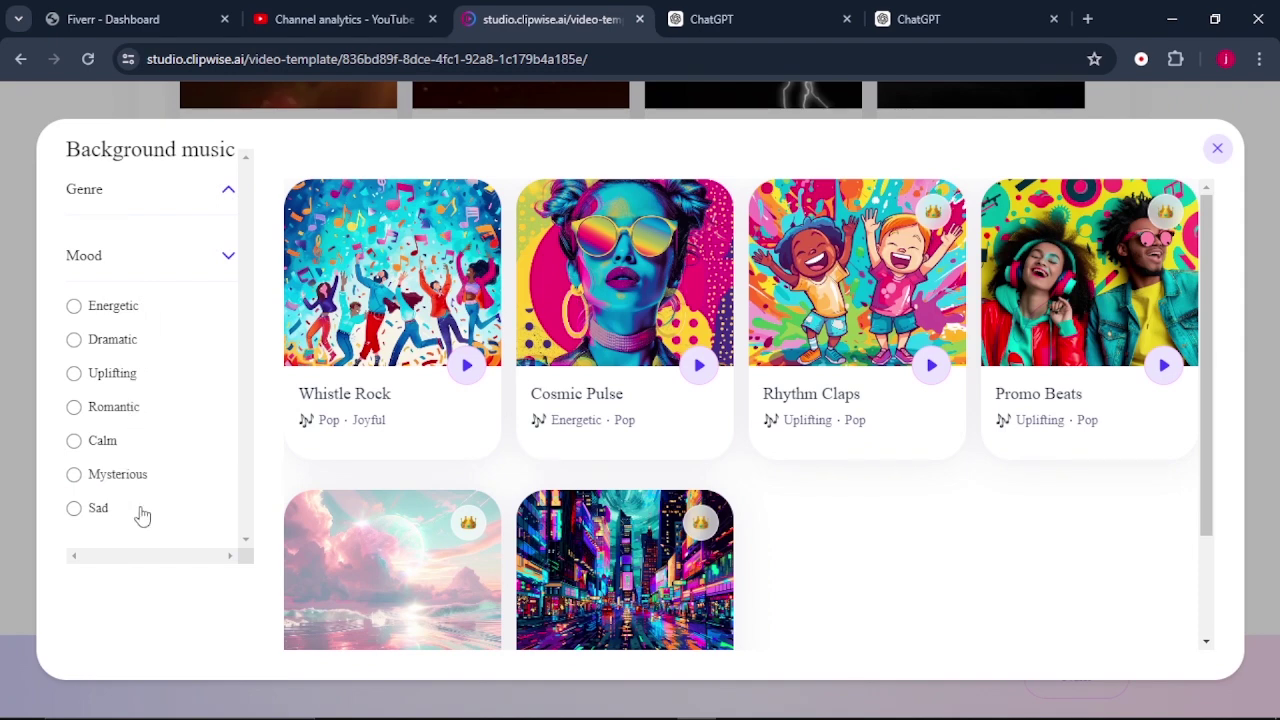
{"action": "left_click", "coordinate": [74, 306]}
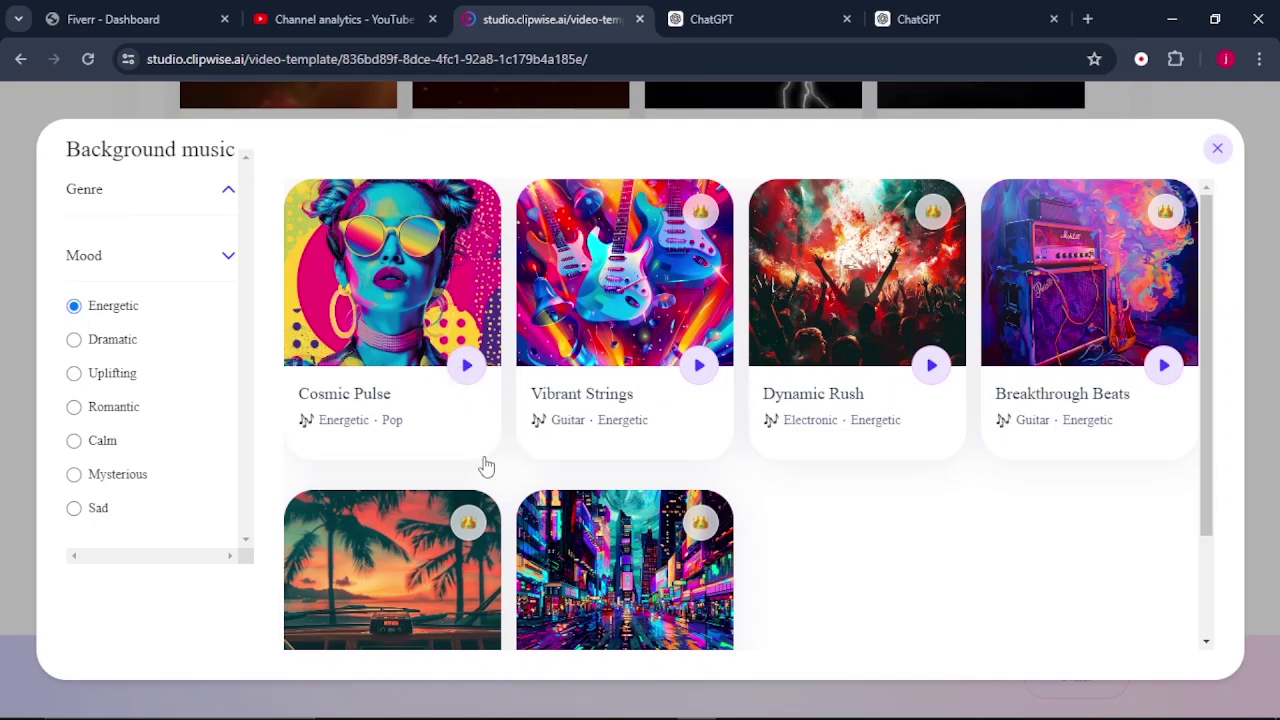
{"action": "scroll", "coordinate": [443, 606], "scroll_direction": "down", "scroll_amount": 2}
{"action": "scroll", "coordinate": [531, 400], "scroll_direction": "up", "scroll_amount": 2}
{"action": "scroll", "coordinate": [904, 560], "scroll_direction": "down", "scroll_amount": 2}
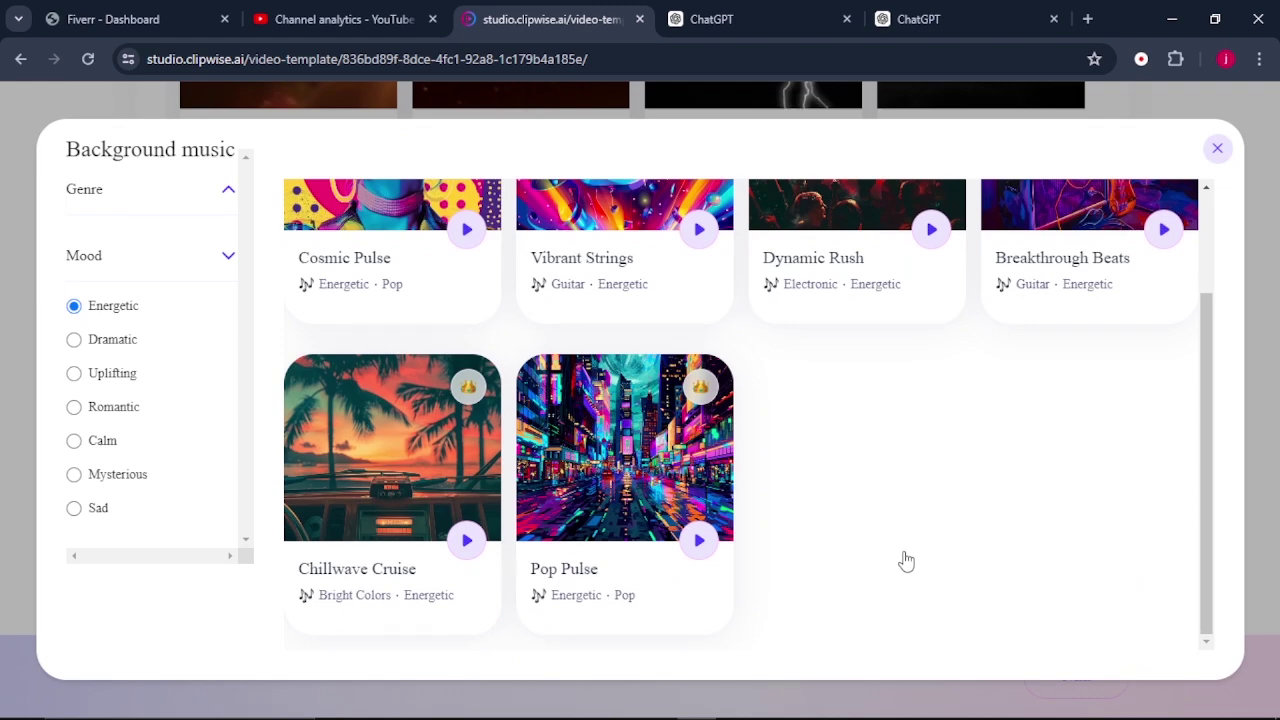
{"action": "scroll", "coordinate": [904, 560], "scroll_direction": "up", "scroll_amount": 2}
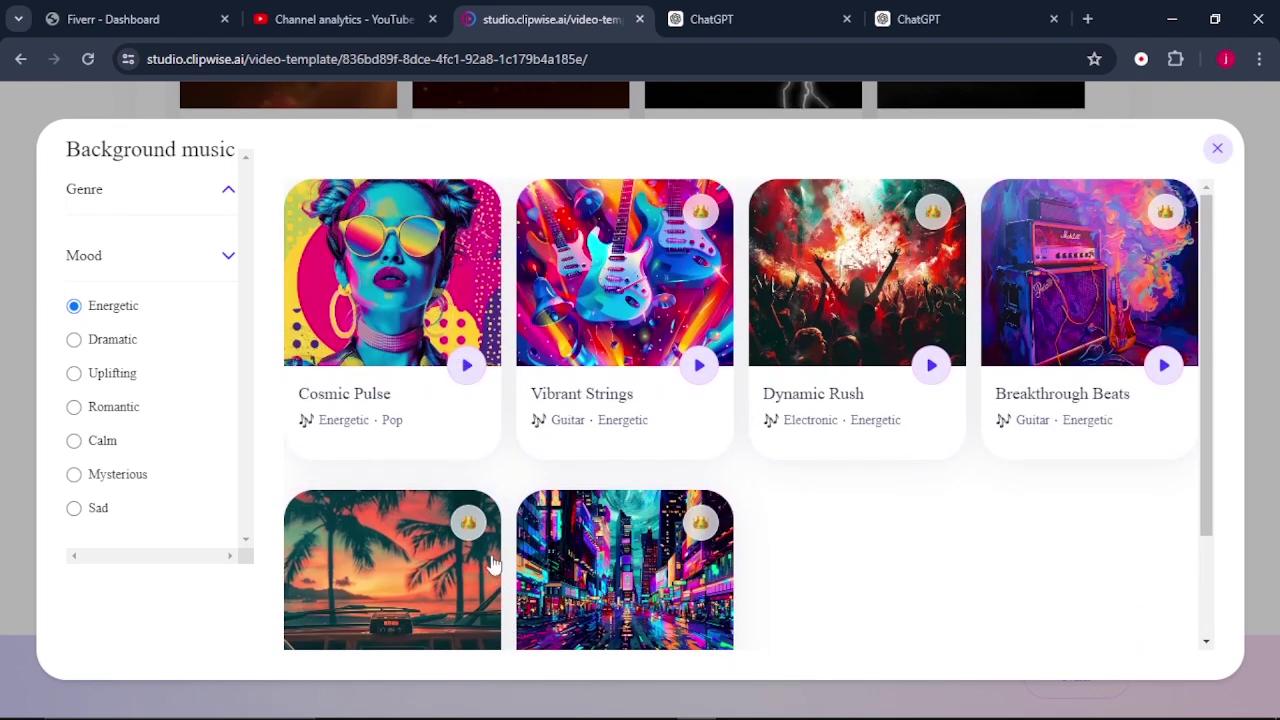
- Select Pop Pulse as the background music
{"action": "left_click", "coordinate": [493, 369]}
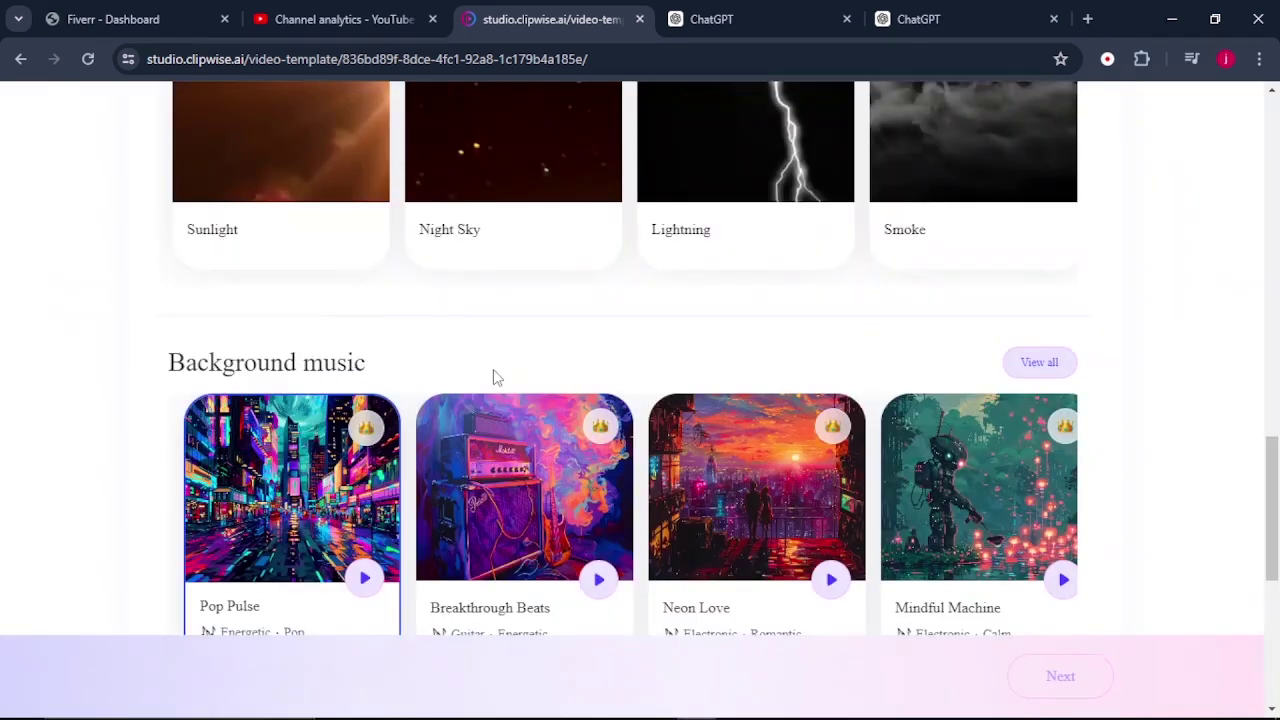
{"action": "scroll", "coordinate": [466, 437], "scroll_direction": "down", "scroll_amount": 5}
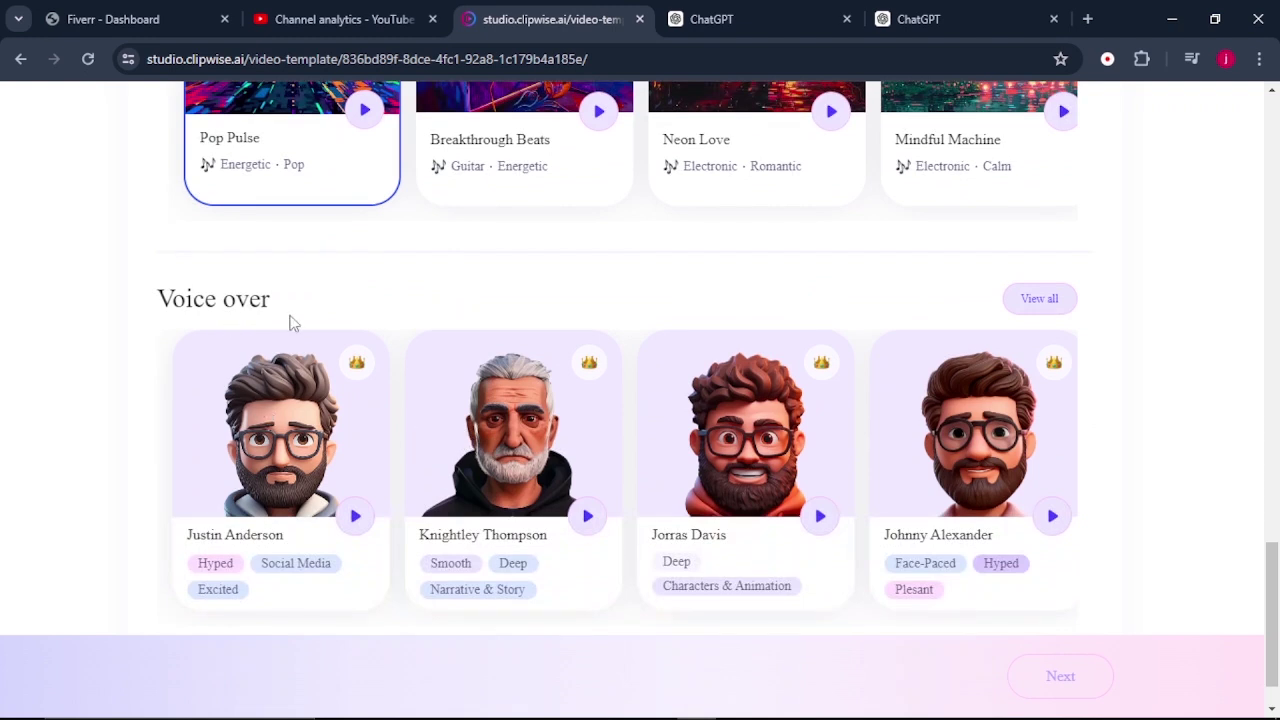
{"action": "scroll", "coordinate": [293, 323], "scroll_direction": "down", "scroll_amount": 1}
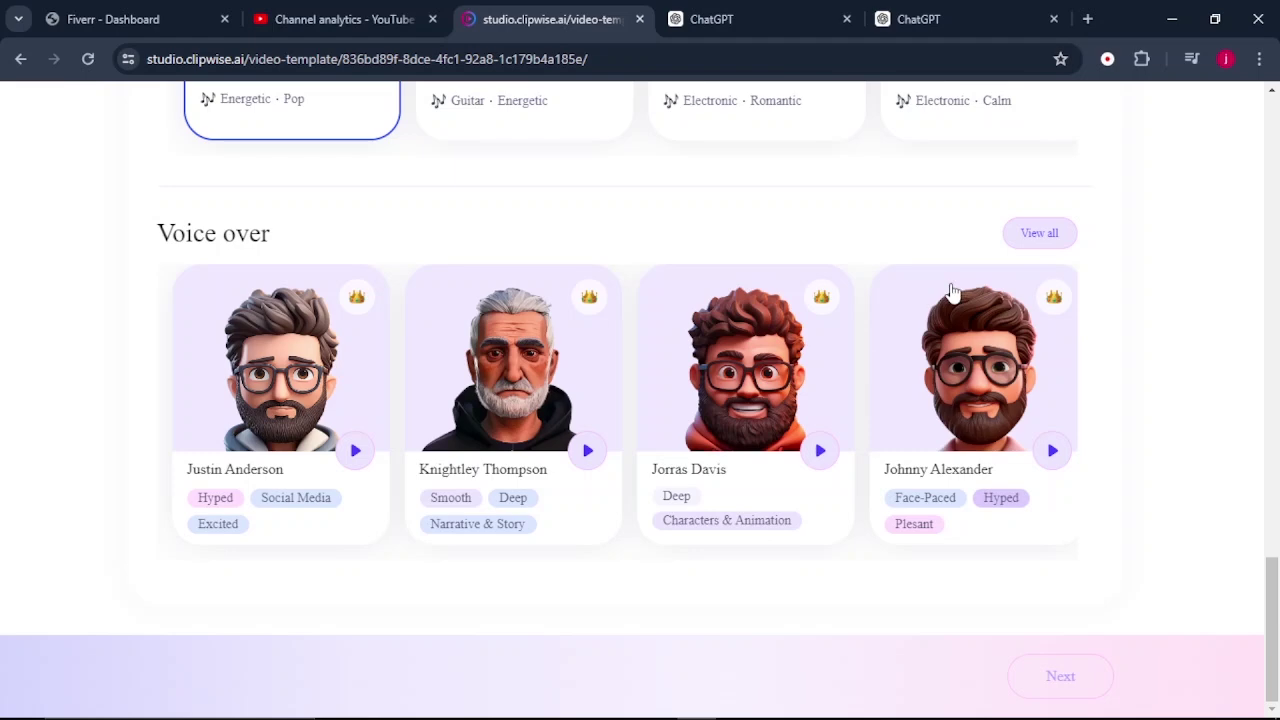
- Filter voices to a British accent, choose Ethan Brown as voice over, and continue to script editing
{"action": "left_click", "coordinate": [1040, 234]}
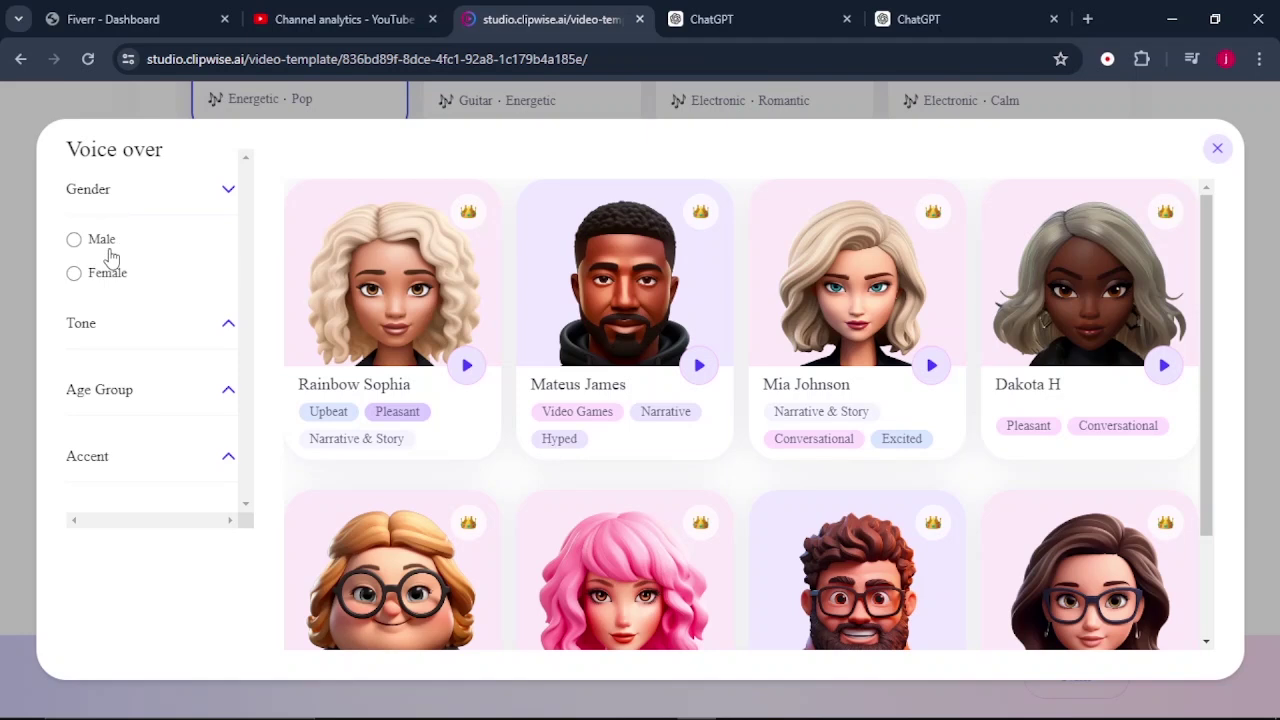
{"action": "left_click", "coordinate": [92, 338]}
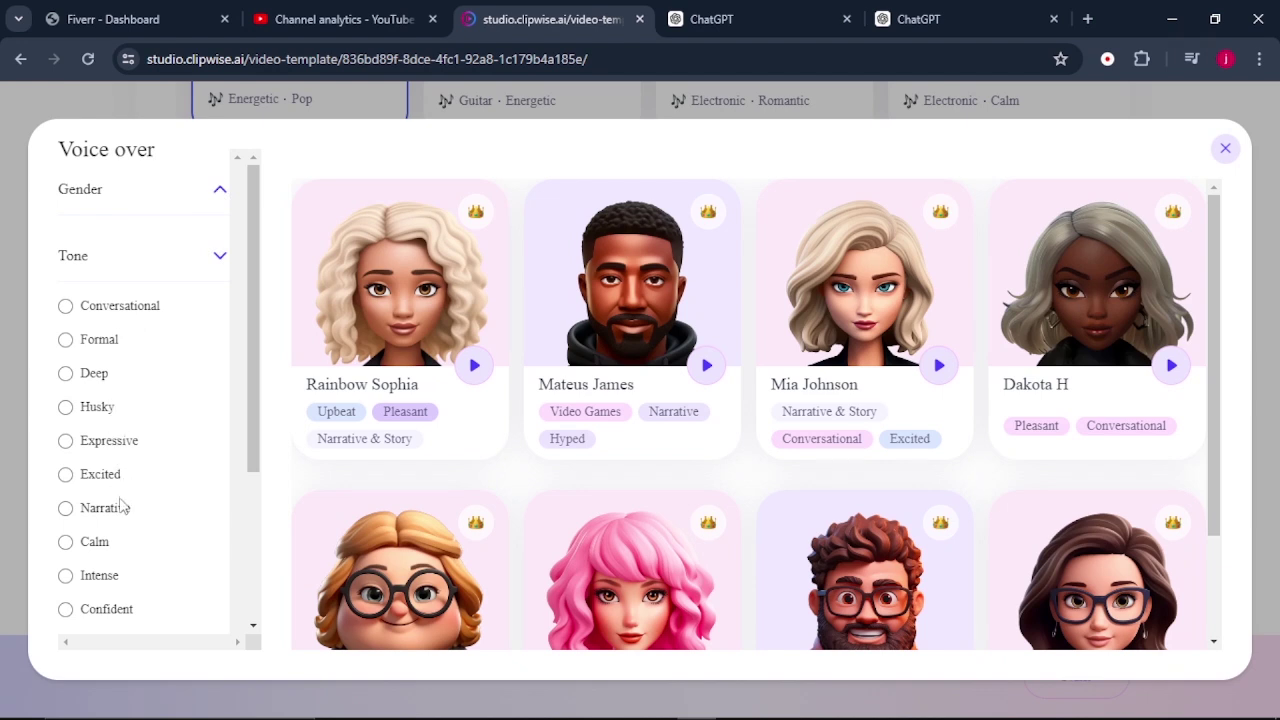
{"action": "scroll", "coordinate": [157, 410], "scroll_direction": "down", "scroll_amount": 3}
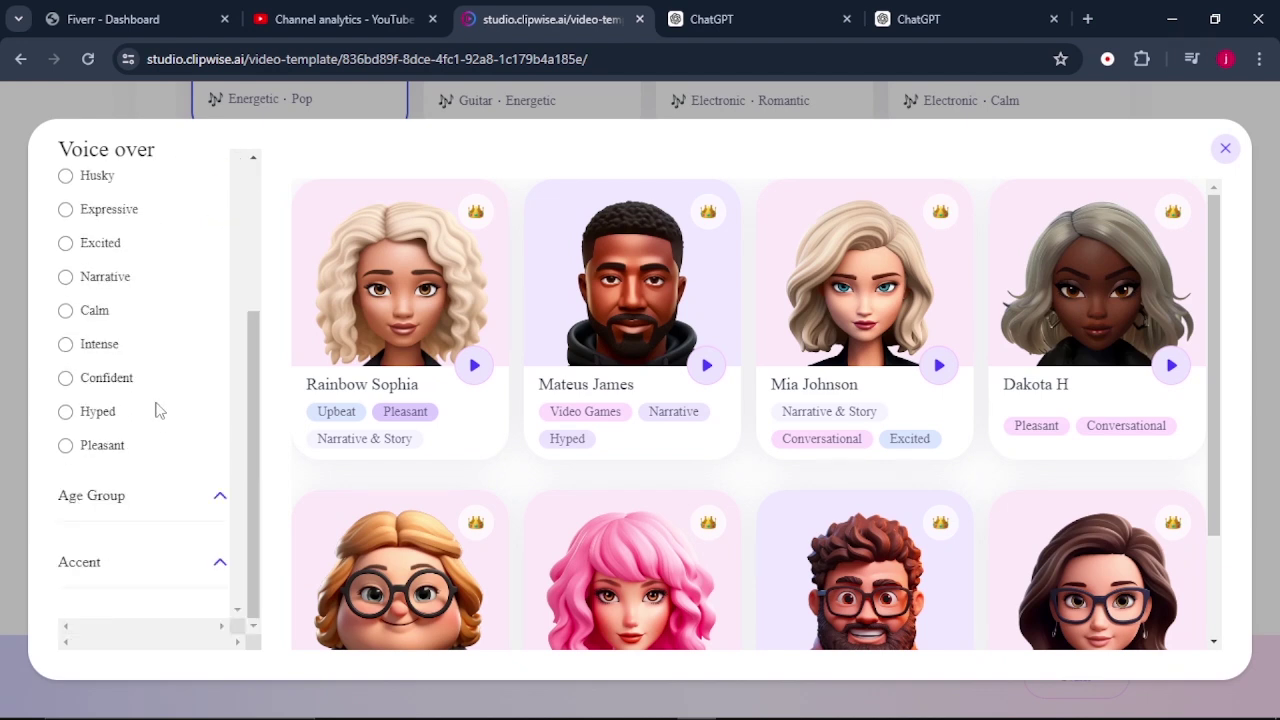
{"action": "left_click", "coordinate": [105, 500]}
{"action": "left_click", "coordinate": [118, 520]}
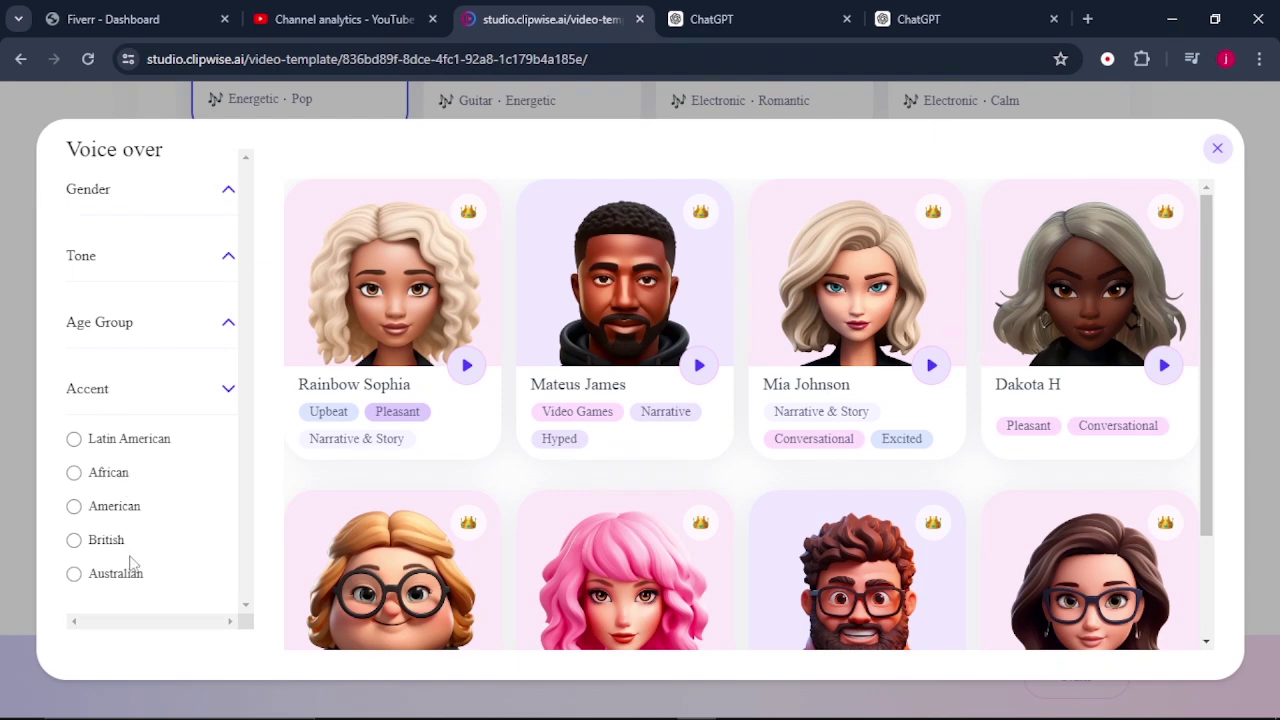
{"action": "left_click", "coordinate": [80, 540]}
{"action": "scroll", "coordinate": [548, 572], "scroll_direction": "down", "scroll_amount": 2}
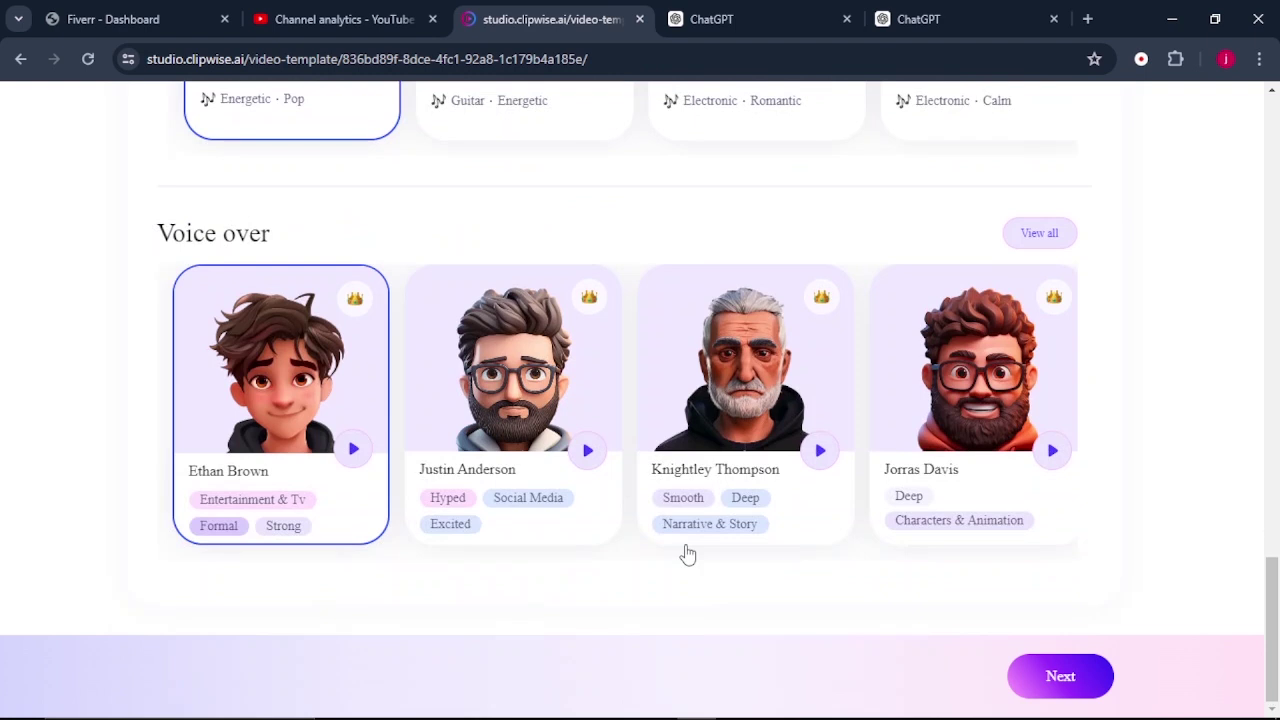
{"action": "left_click", "coordinate": [1062, 686]}
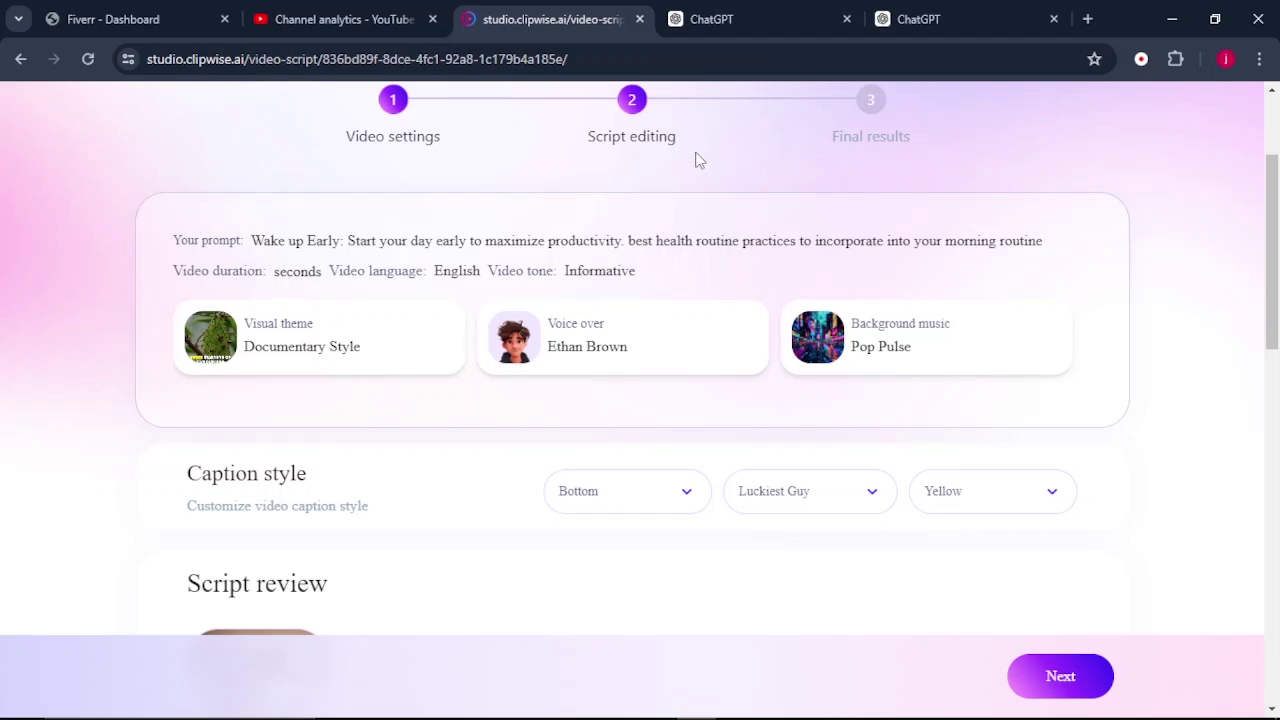
- Set the caption position to Center while keeping the Luckiest Guy font in Yellow
{"action": "scroll", "coordinate": [466, 357], "scroll_direction": "down", "scroll_amount": 1}
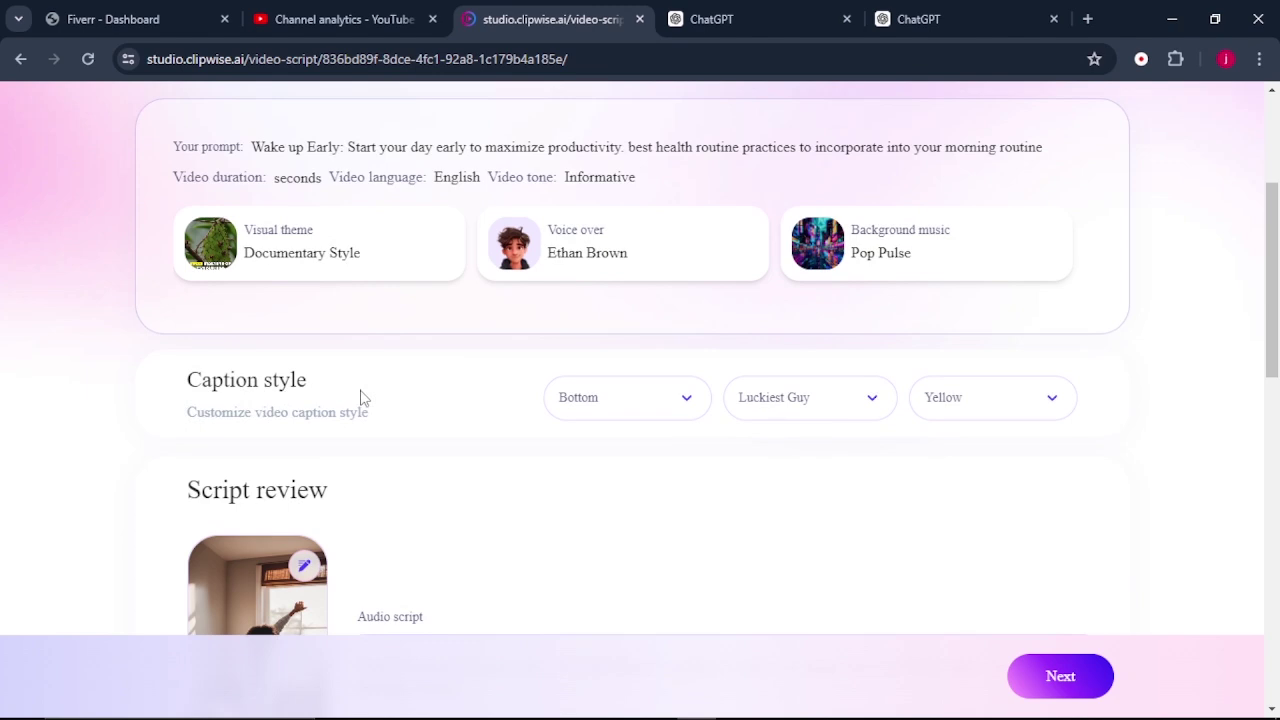
{"action": "left_click", "coordinate": [630, 410]}
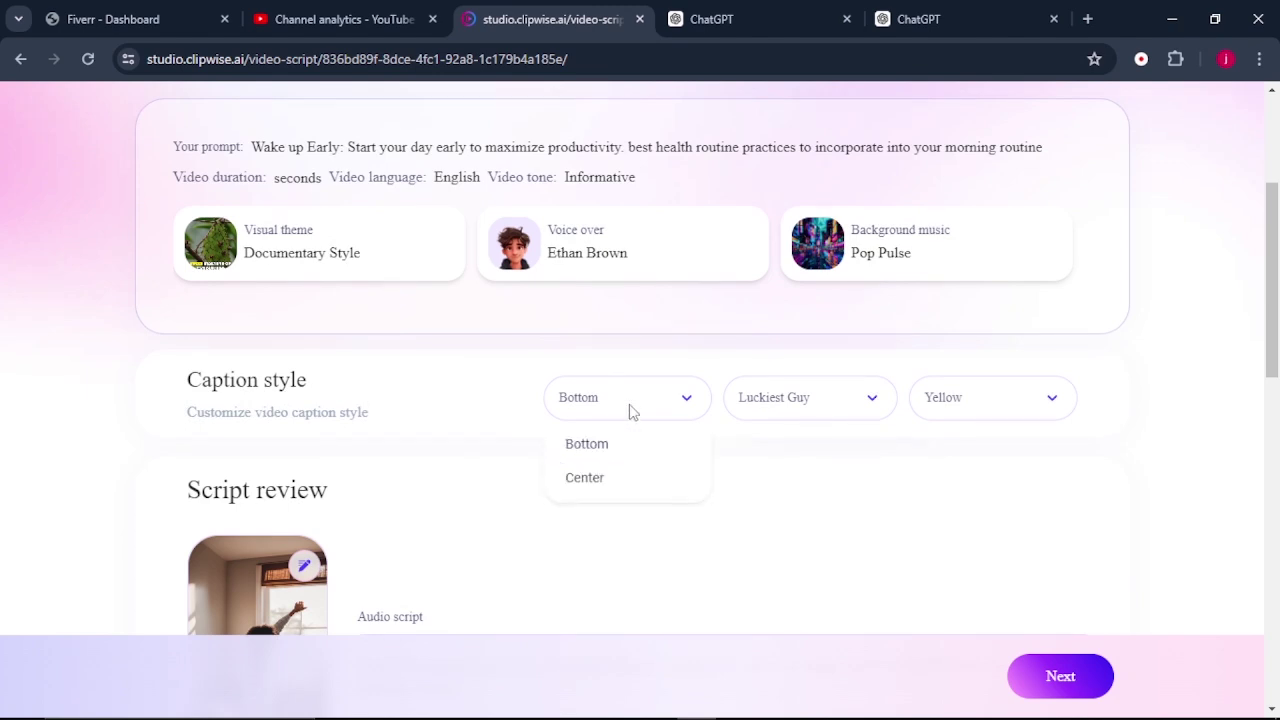
{"action": "left_click", "coordinate": [622, 489]}
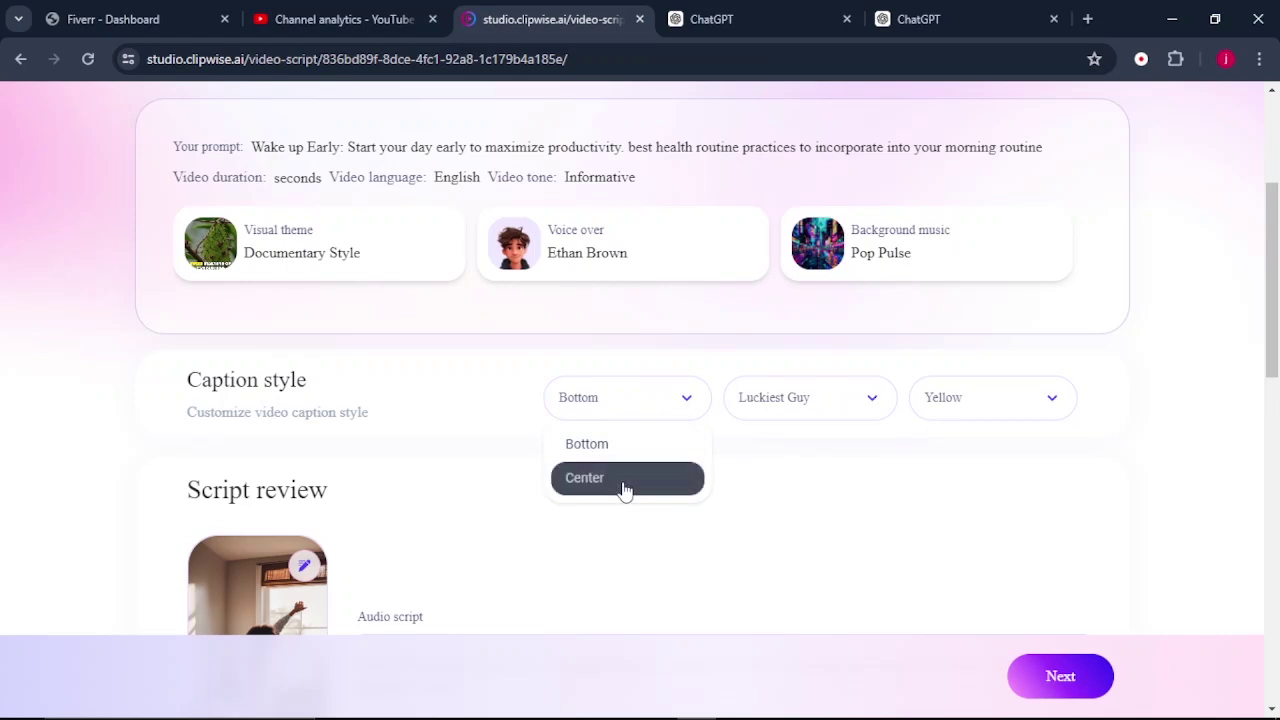
{"action": "left_click", "coordinate": [820, 410]}
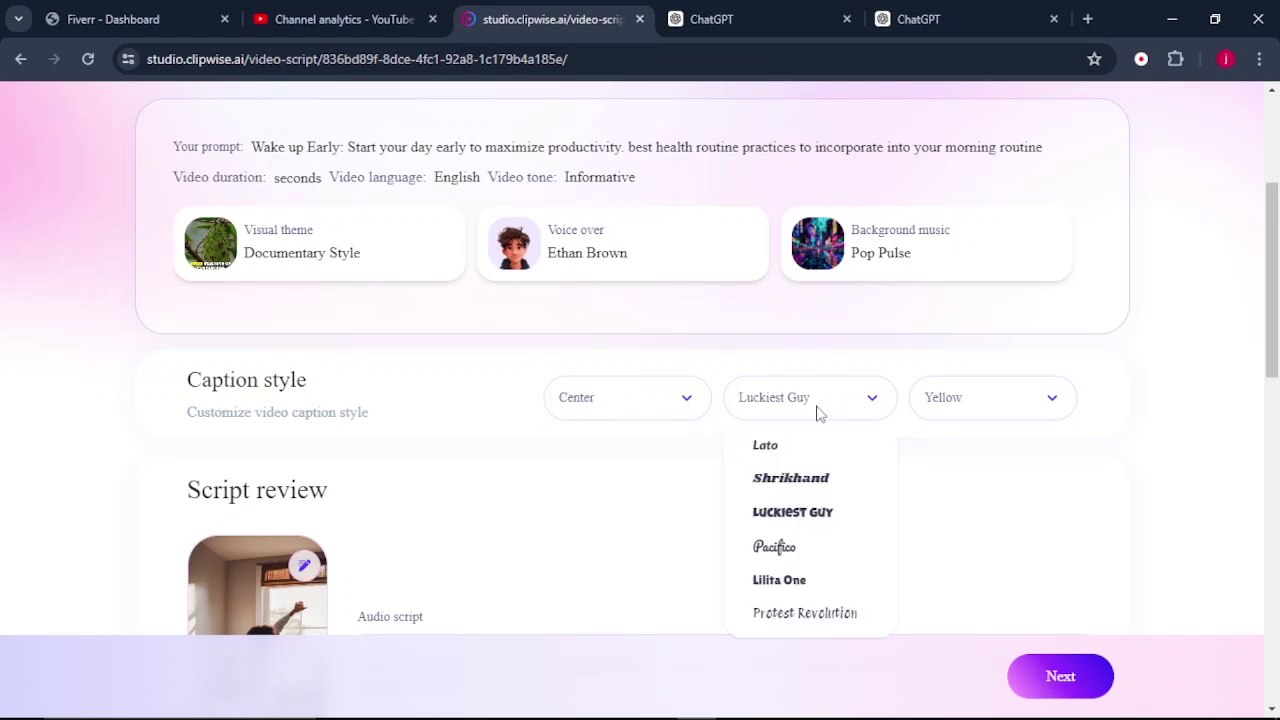
{"action": "left_click", "coordinate": [805, 523]}
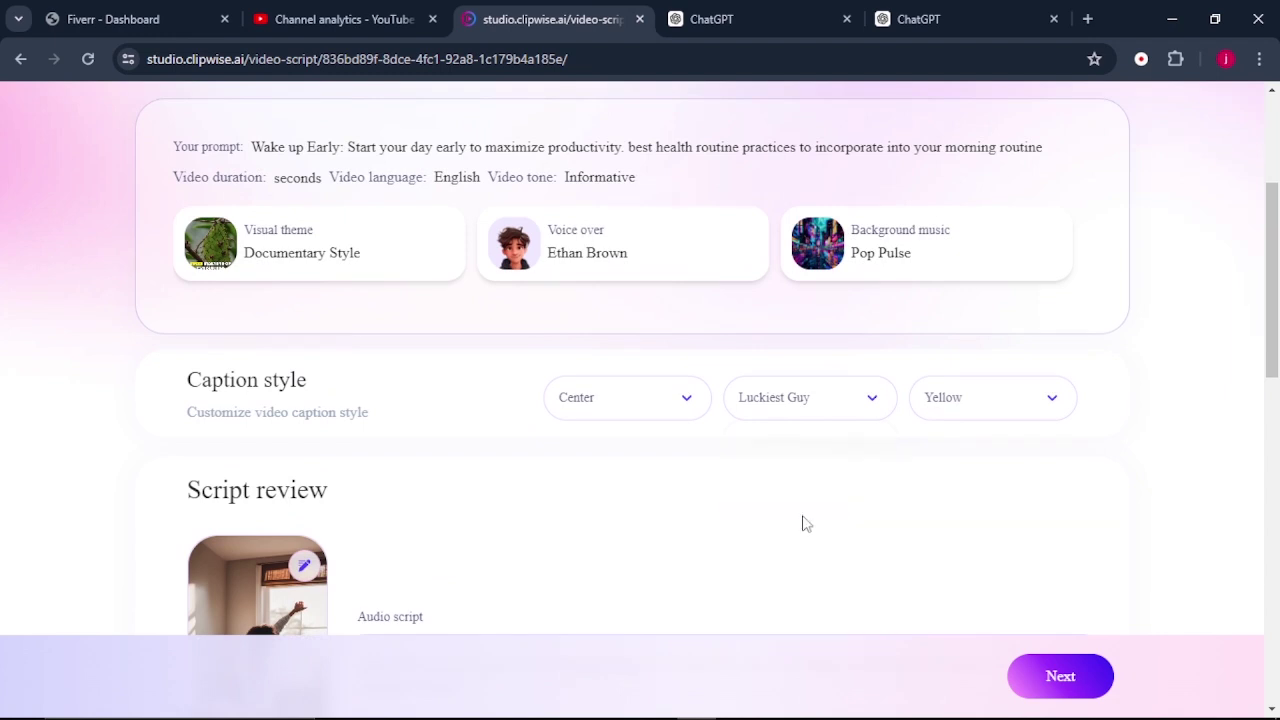
{"action": "left_click", "coordinate": [989, 412]}
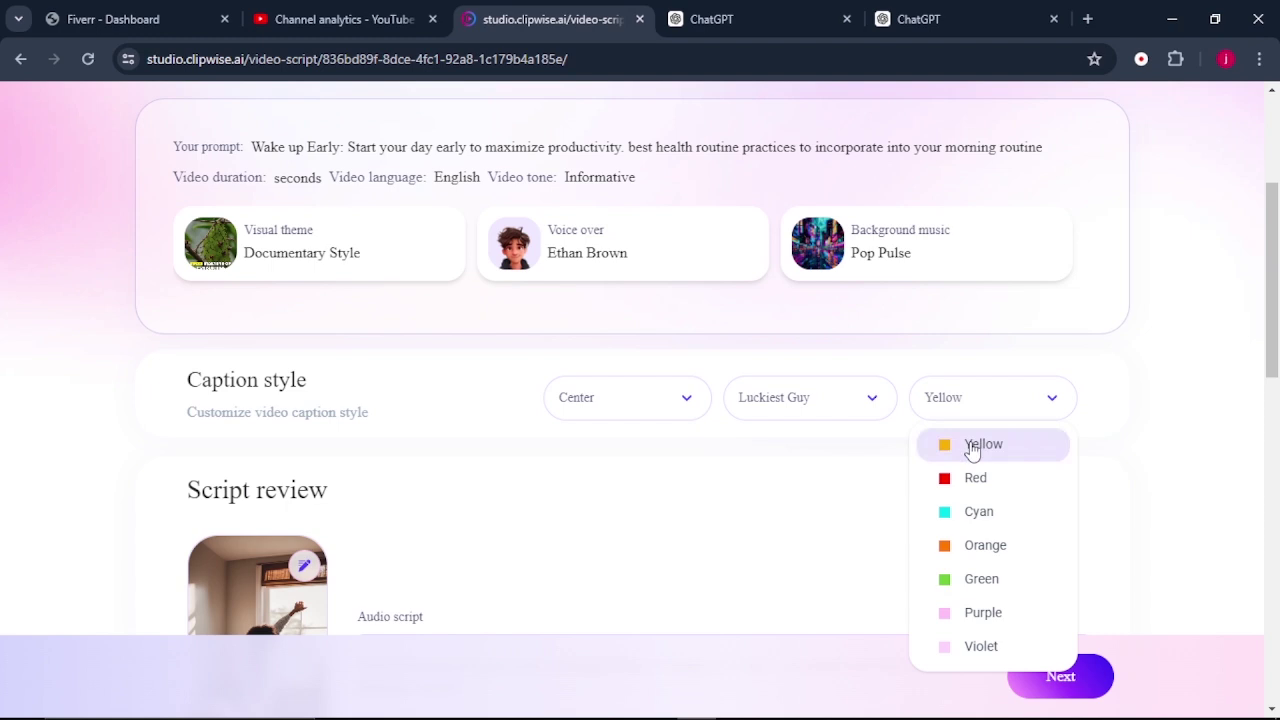
{"action": "left_click", "coordinate": [972, 447]}
{"action": "scroll", "coordinate": [660, 497], "scroll_direction": "down", "scroll_amount": 3}
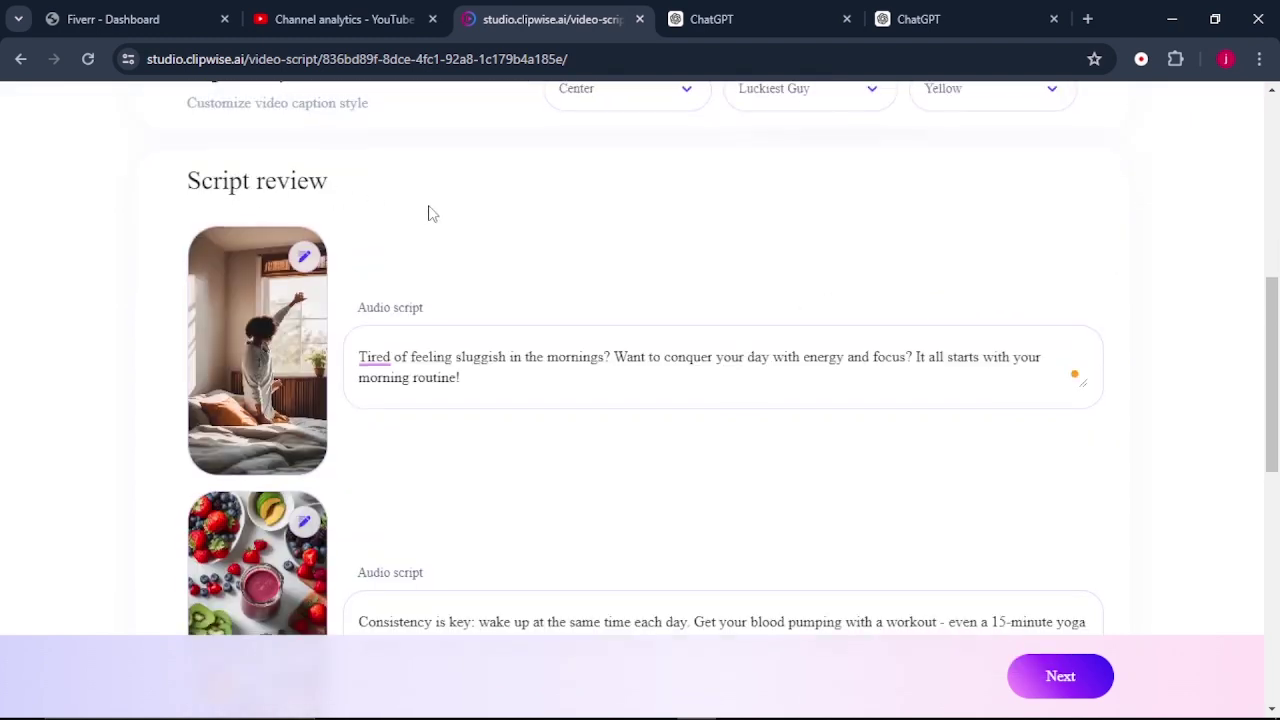
- Check the first scene's script and image editor without changes, then review the remaining scenes
{"action": "scroll", "coordinate": [430, 212], "scroll_direction": "down", "scroll_amount": 1}
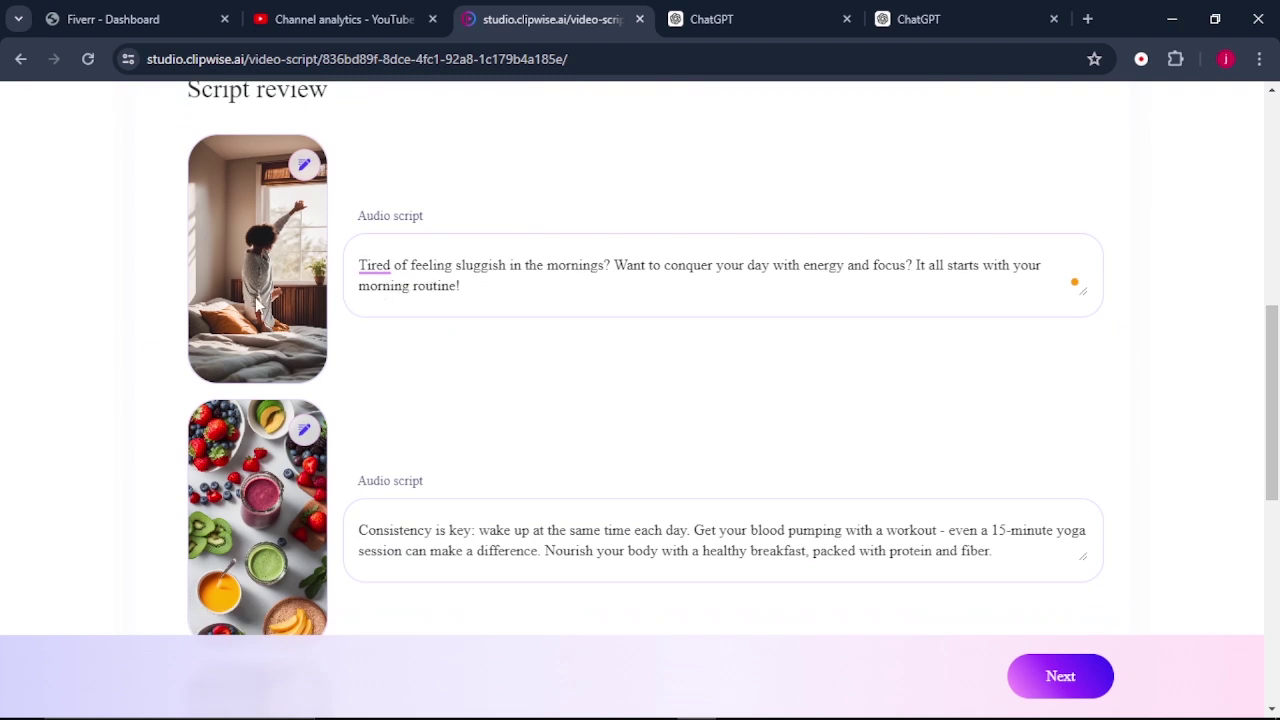
{"action": "triple_click", "coordinate": [401, 287]}
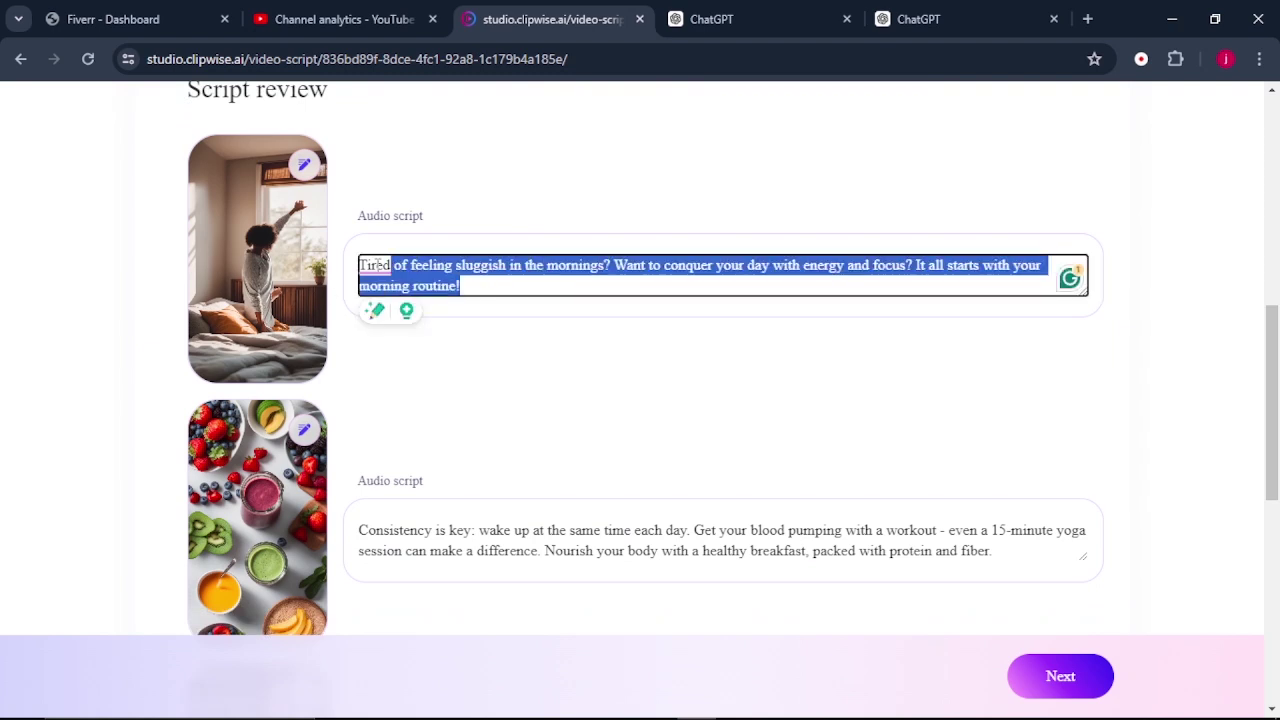
{"action": "left_click", "coordinate": [308, 168]}
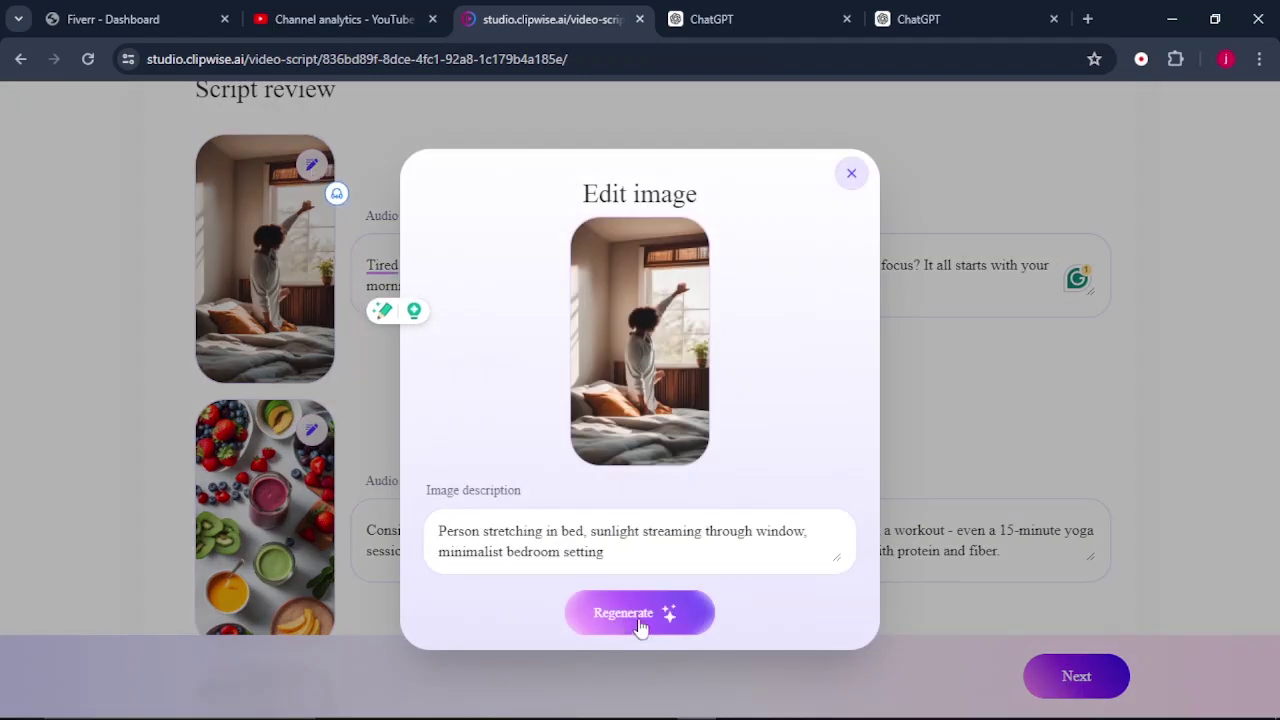
{"action": "left_click", "coordinate": [852, 178]}
{"action": "scroll", "coordinate": [423, 408], "scroll_direction": "down", "scroll_amount": 1}
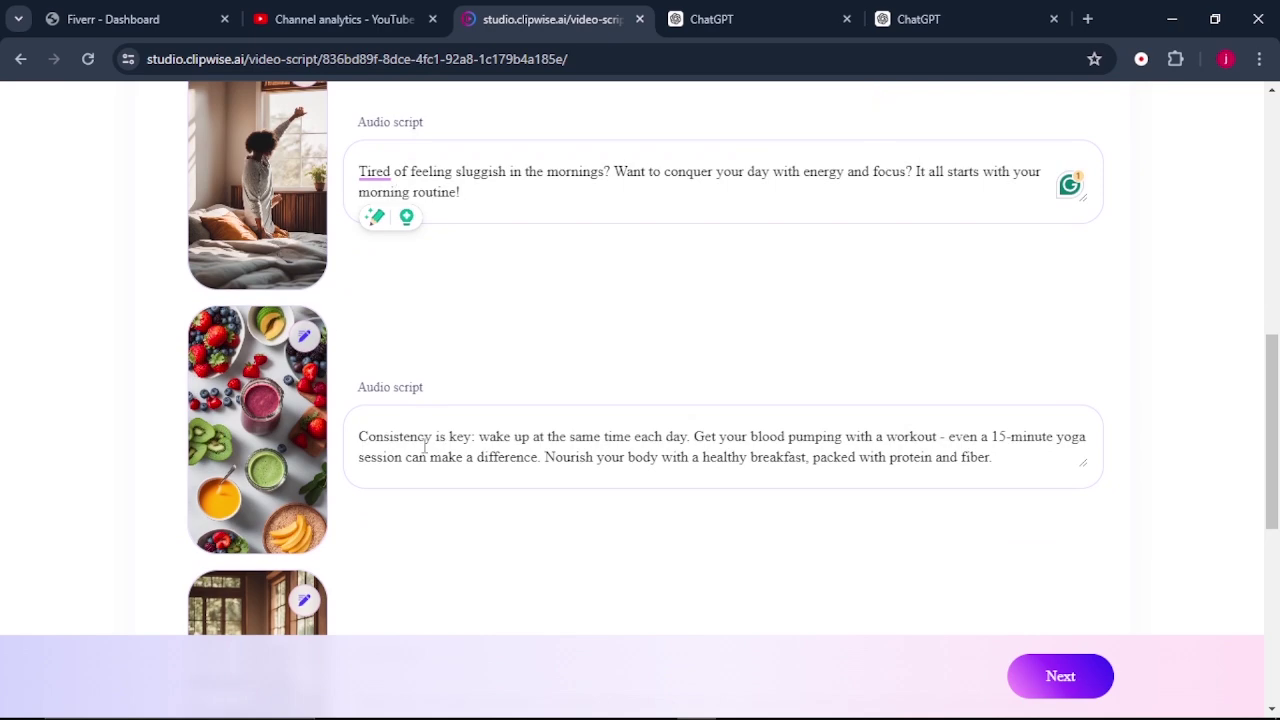
{"action": "scroll", "coordinate": [424, 447], "scroll_direction": "down", "scroll_amount": 3}
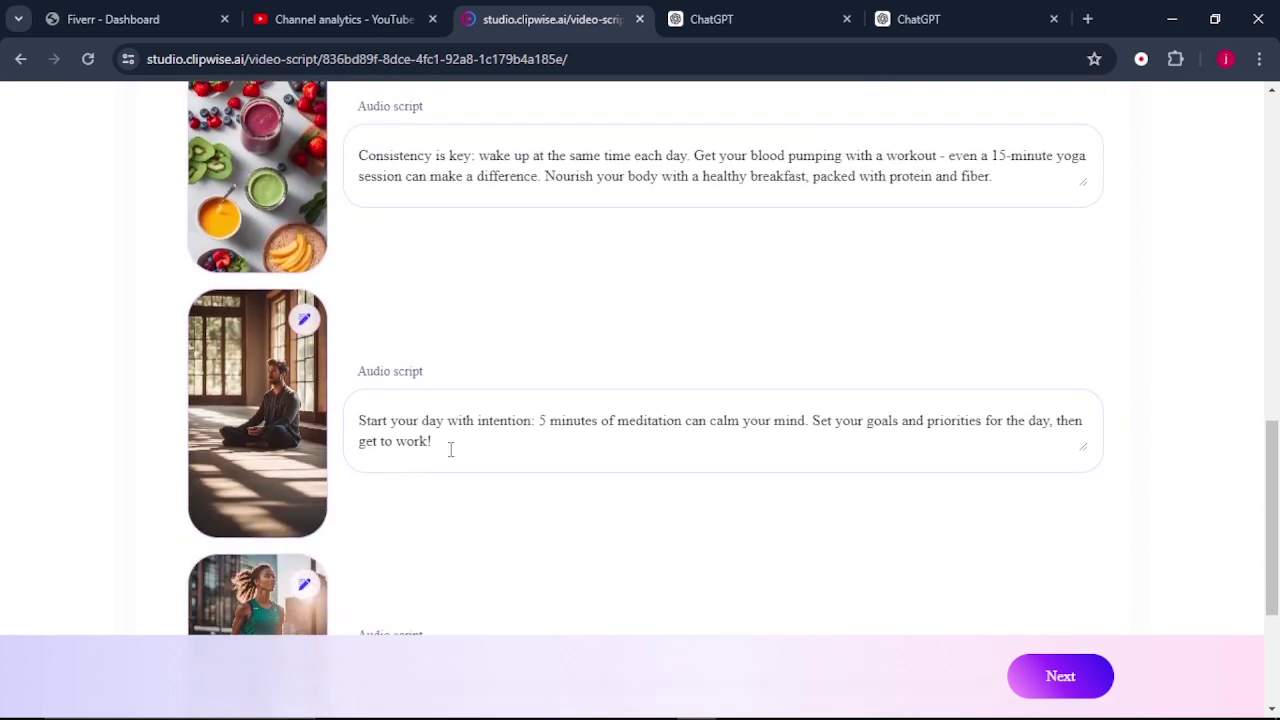
{"action": "scroll", "coordinate": [450, 449], "scroll_direction": "down", "scroll_amount": 3}
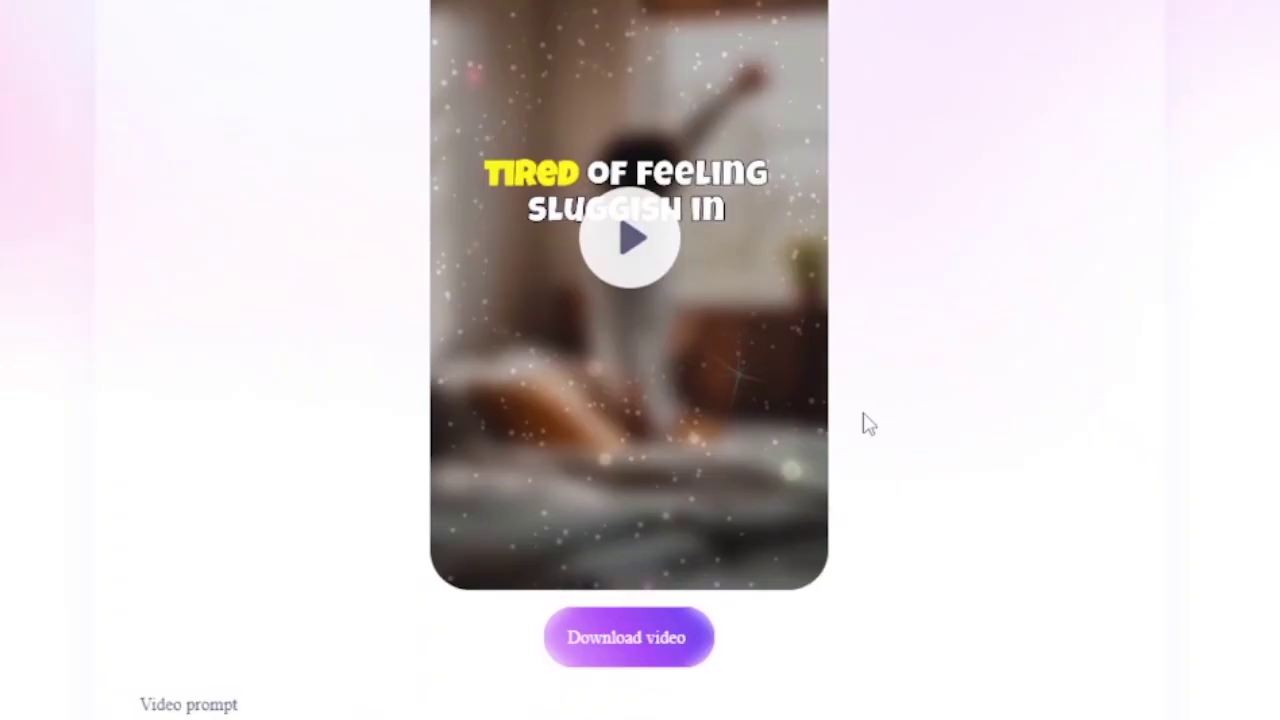
{"action": "scroll", "coordinate": [868, 424], "scroll_direction": "up", "scroll_amount": 2}
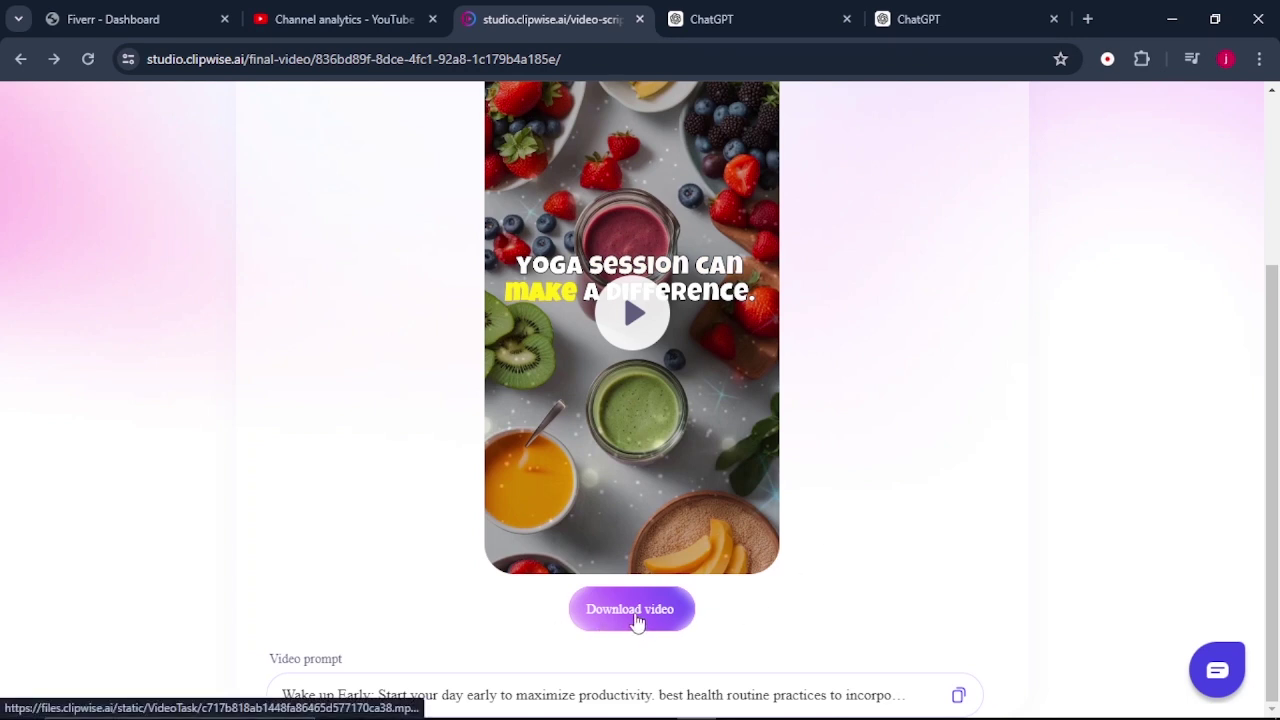
- Download the finished morning-routine video file through the player's three-dot menu
{"action": "left_click", "coordinate": [636, 620]}
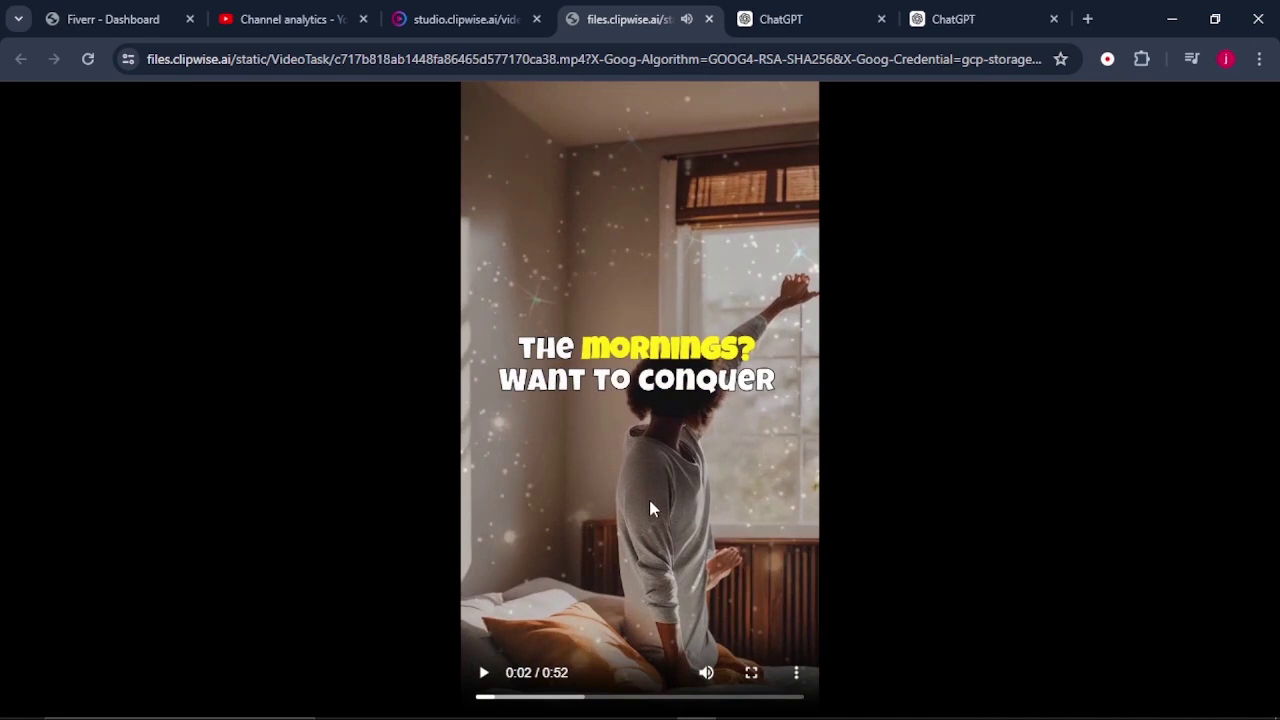
{"action": "left_click", "coordinate": [797, 676]}
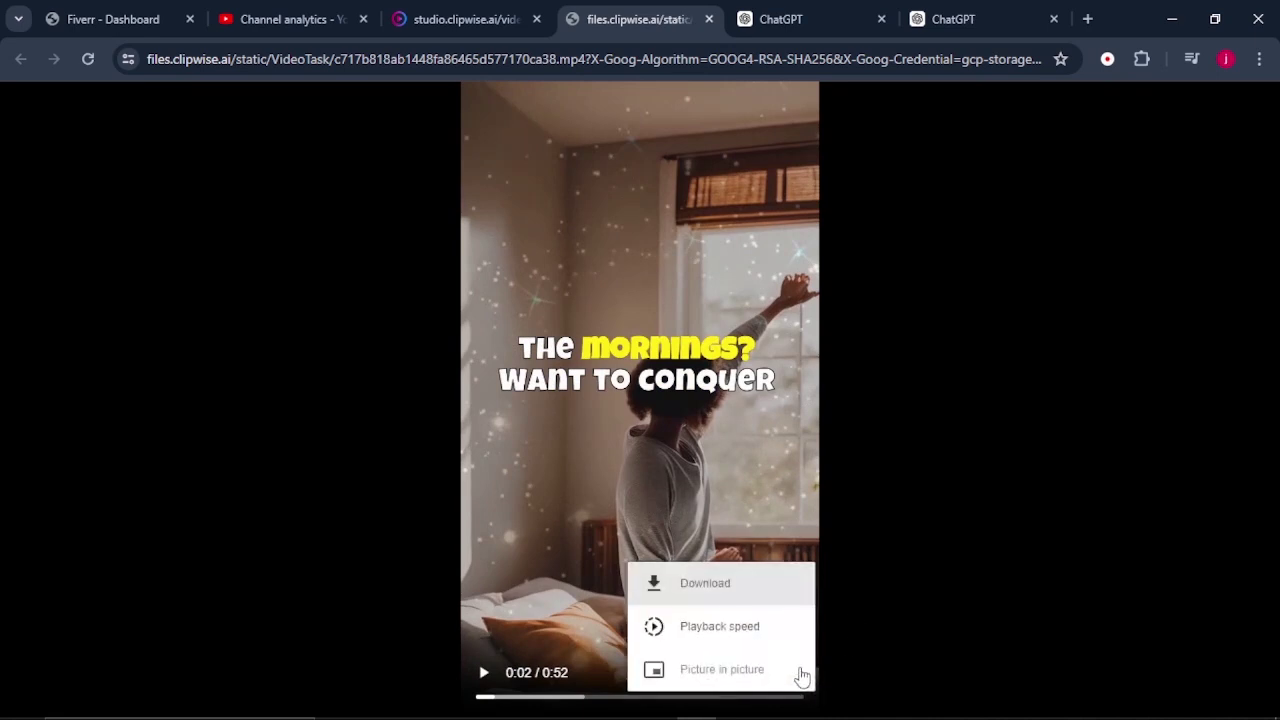
{"action": "left_click", "coordinate": [727, 594]}
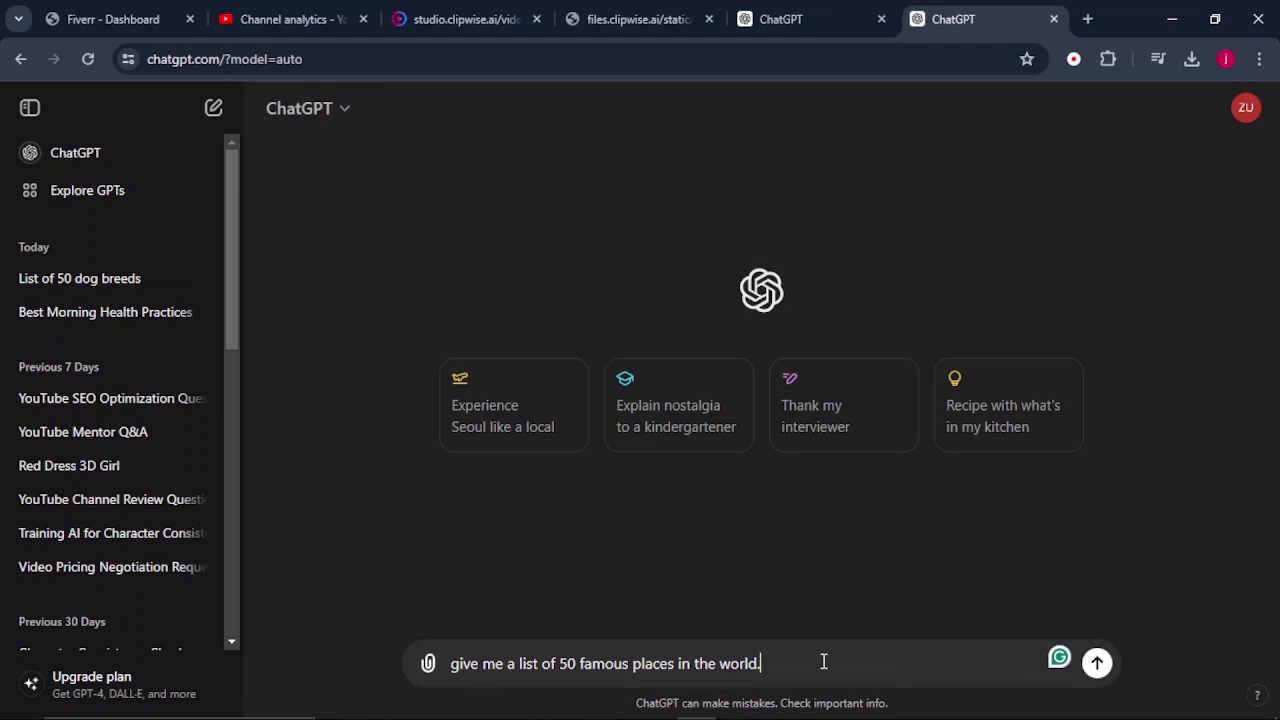
- Send the request for 50 famous places and copy 'Eiffel Tower, France' from ChatGPT's list
{"action": "key", "text": "Return"}
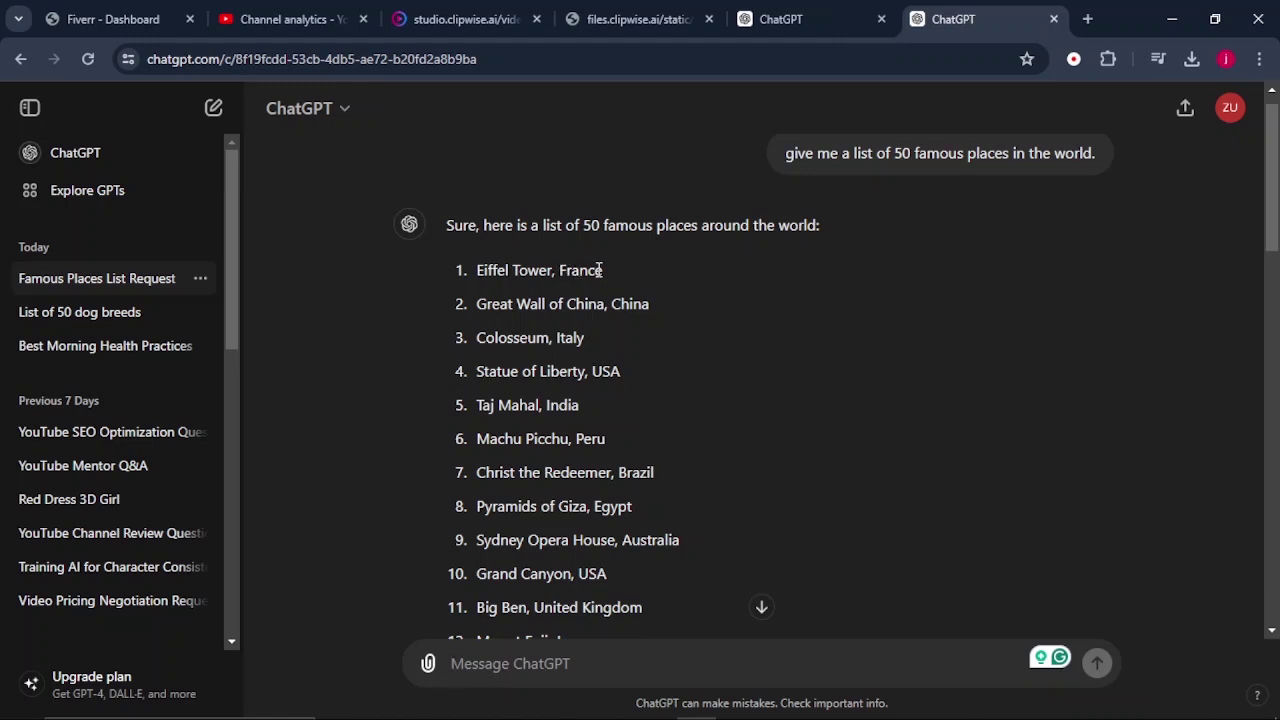
{"action": "left_click_drag", "start_coordinate": [599, 268], "coordinate": [478, 278]}
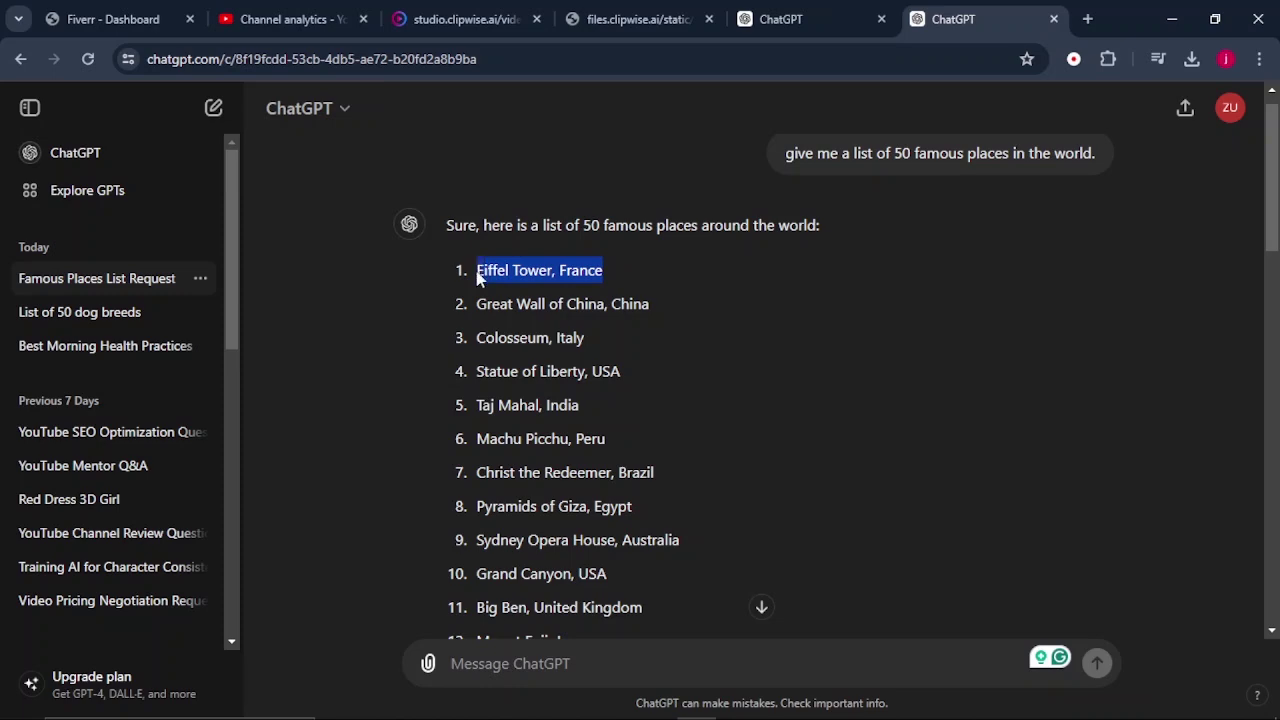
{"action": "right_click", "coordinate": [494, 277]}
- Back on the Clipwise AI home page, generate a video from the 5 Eiffel Tower facts prompt
{"action": "left_click", "coordinate": [445, 19]}
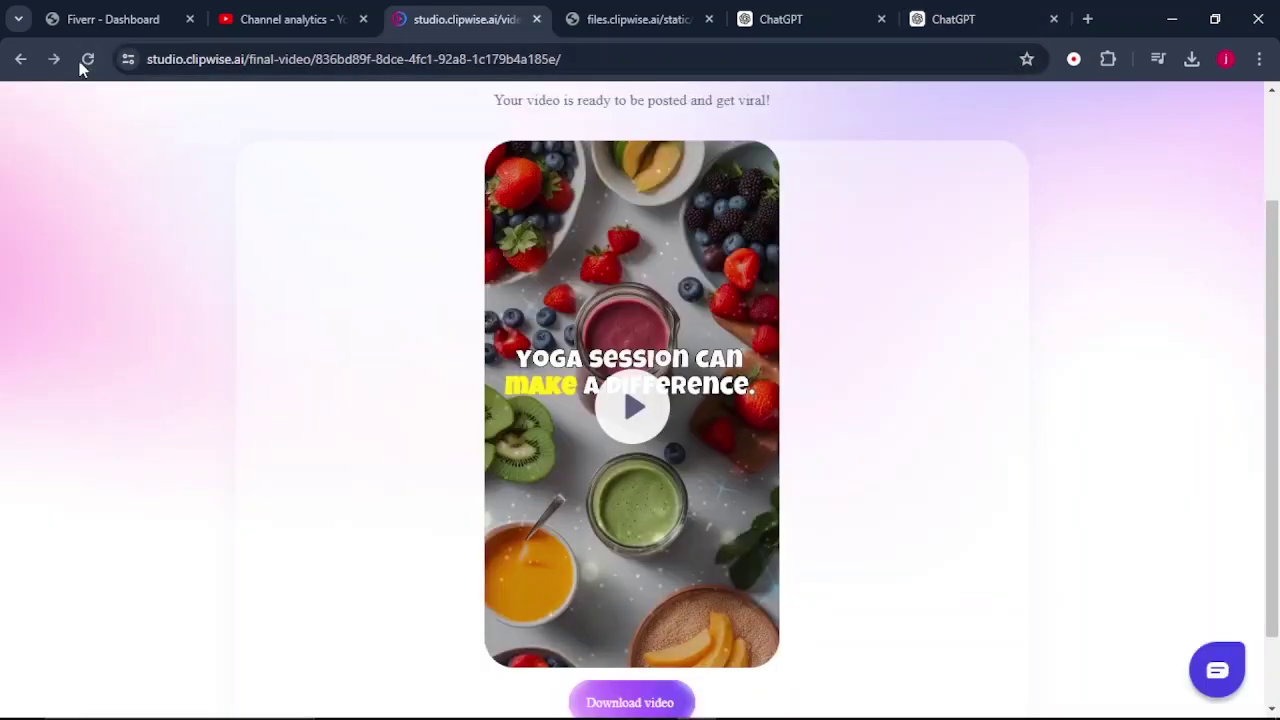
{"action": "left_click", "coordinate": [17, 58]}
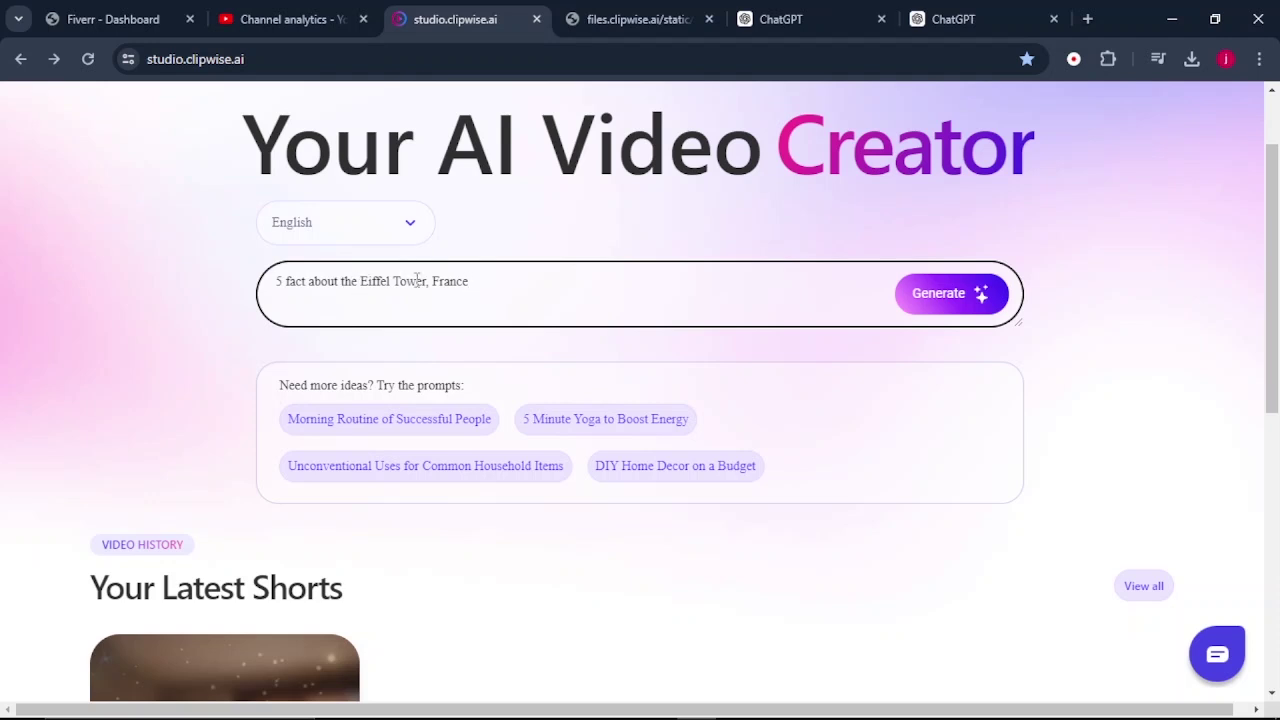
{"action": "left_click", "coordinate": [967, 301]}
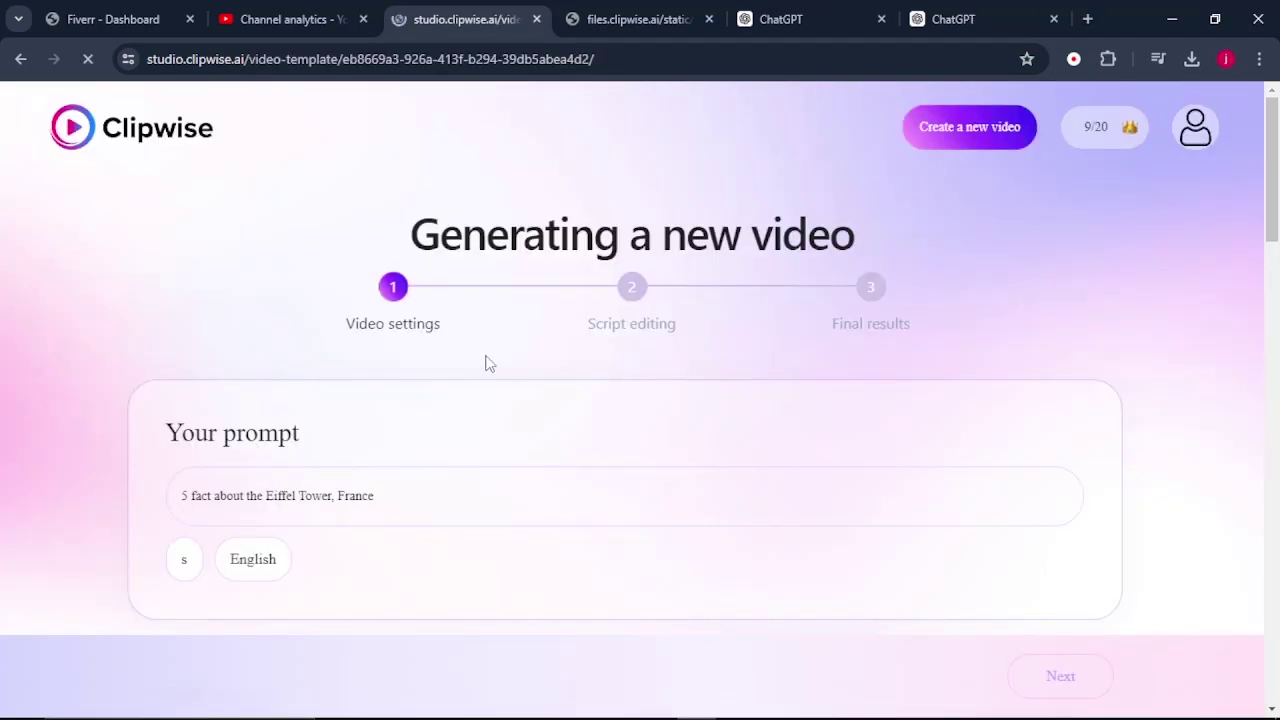
- Choose the Lightning video overlay
{"action": "scroll", "coordinate": [489, 364], "scroll_direction": "down", "scroll_amount": 1}
{"action": "scroll", "coordinate": [489, 364], "scroll_direction": "down", "scroll_amount": 1}
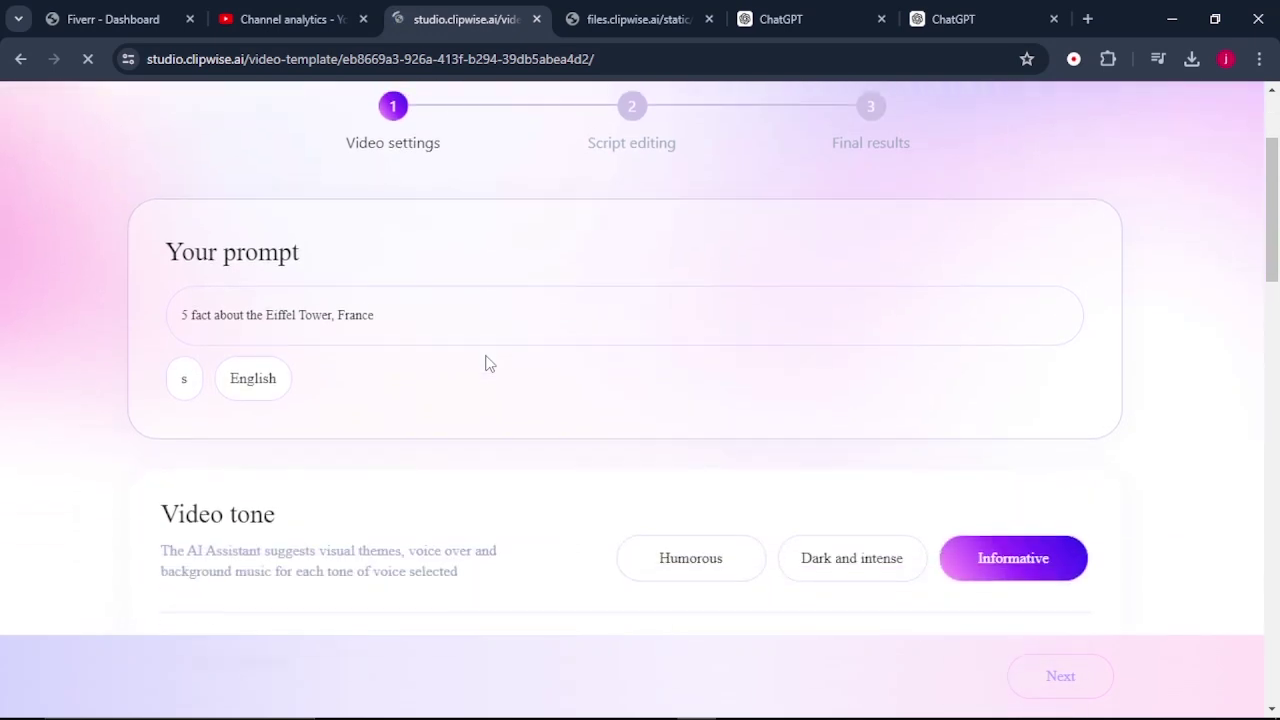
{"action": "scroll", "coordinate": [489, 364], "scroll_direction": "down", "scroll_amount": 3}
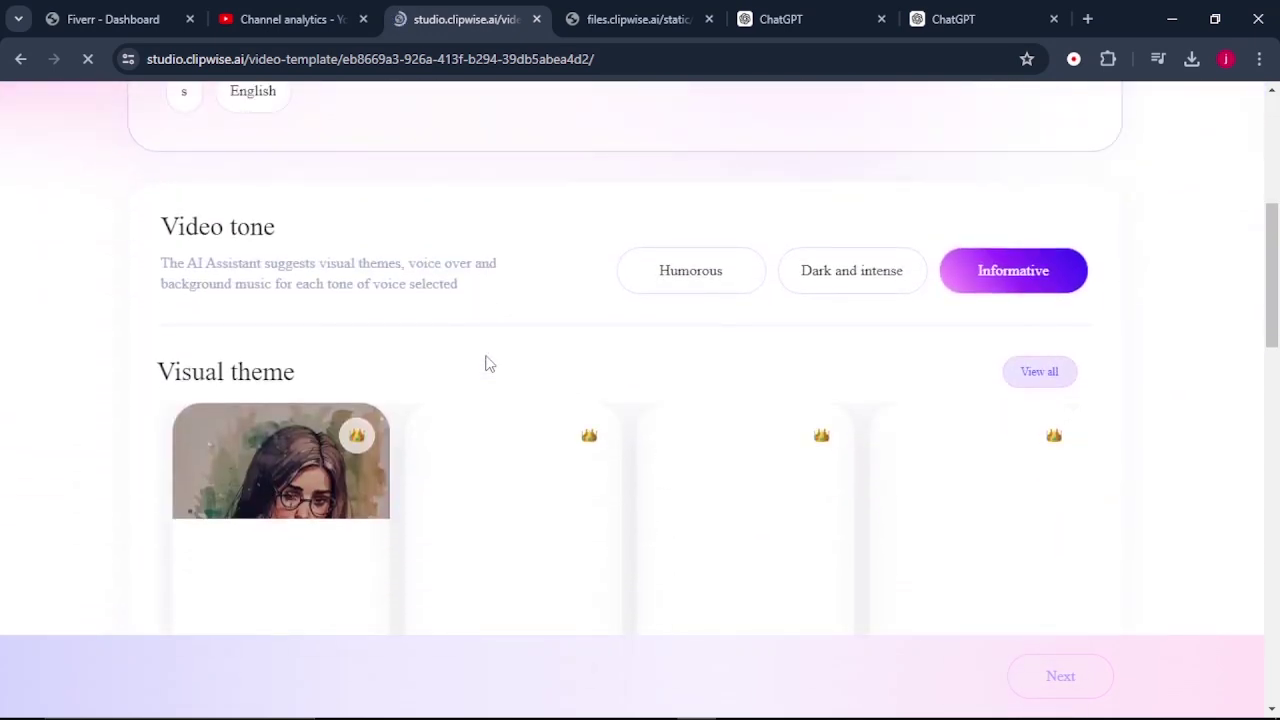
{"action": "scroll", "coordinate": [489, 364], "scroll_direction": "down", "scroll_amount": 1}
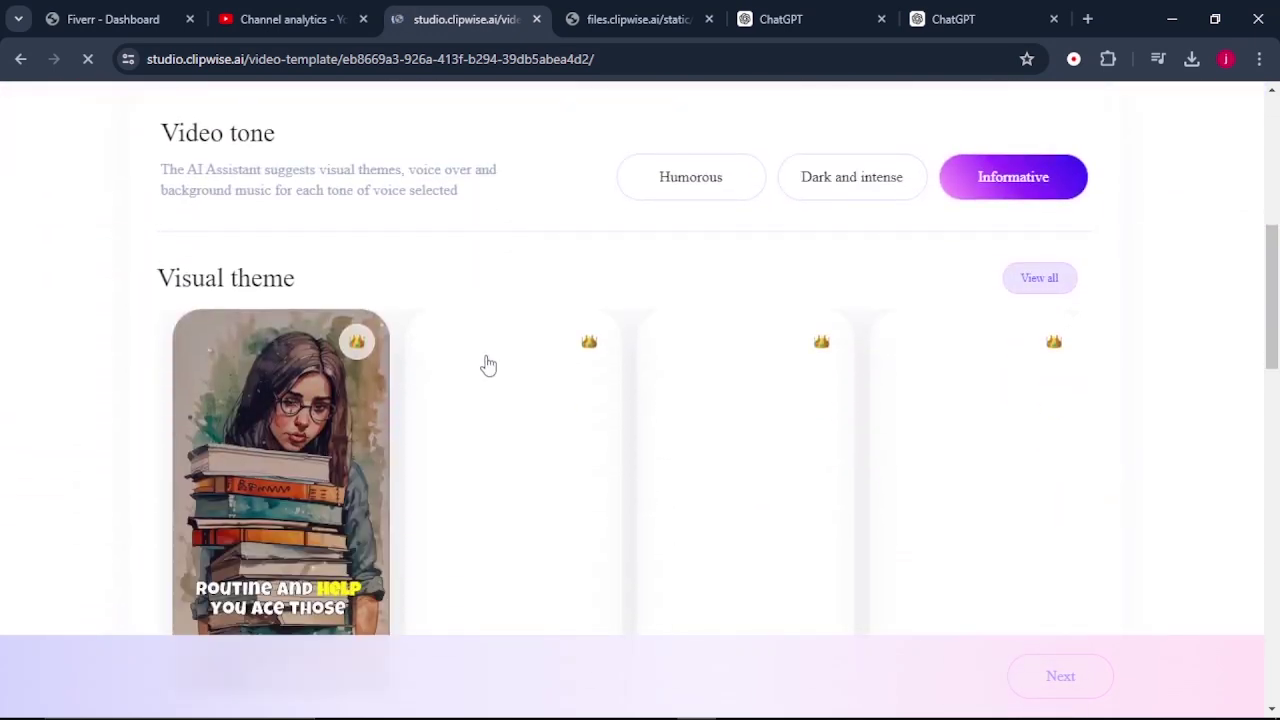
{"action": "scroll", "coordinate": [489, 364], "scroll_direction": "down", "scroll_amount": 5}
{"action": "scroll", "coordinate": [489, 364], "scroll_direction": "up", "scroll_amount": 7}
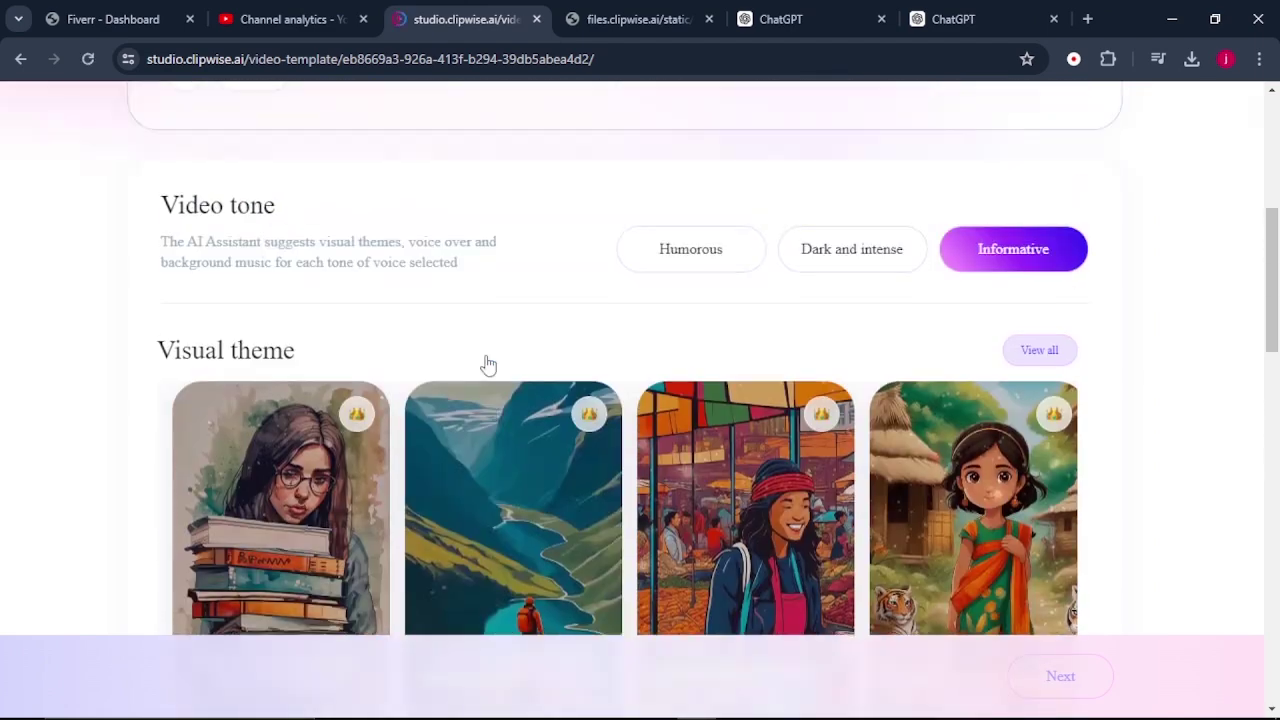
{"action": "scroll", "coordinate": [400, 271], "scroll_direction": "down", "scroll_amount": 3}
{"action": "scroll", "coordinate": [400, 271], "scroll_direction": "down", "scroll_amount": 1}
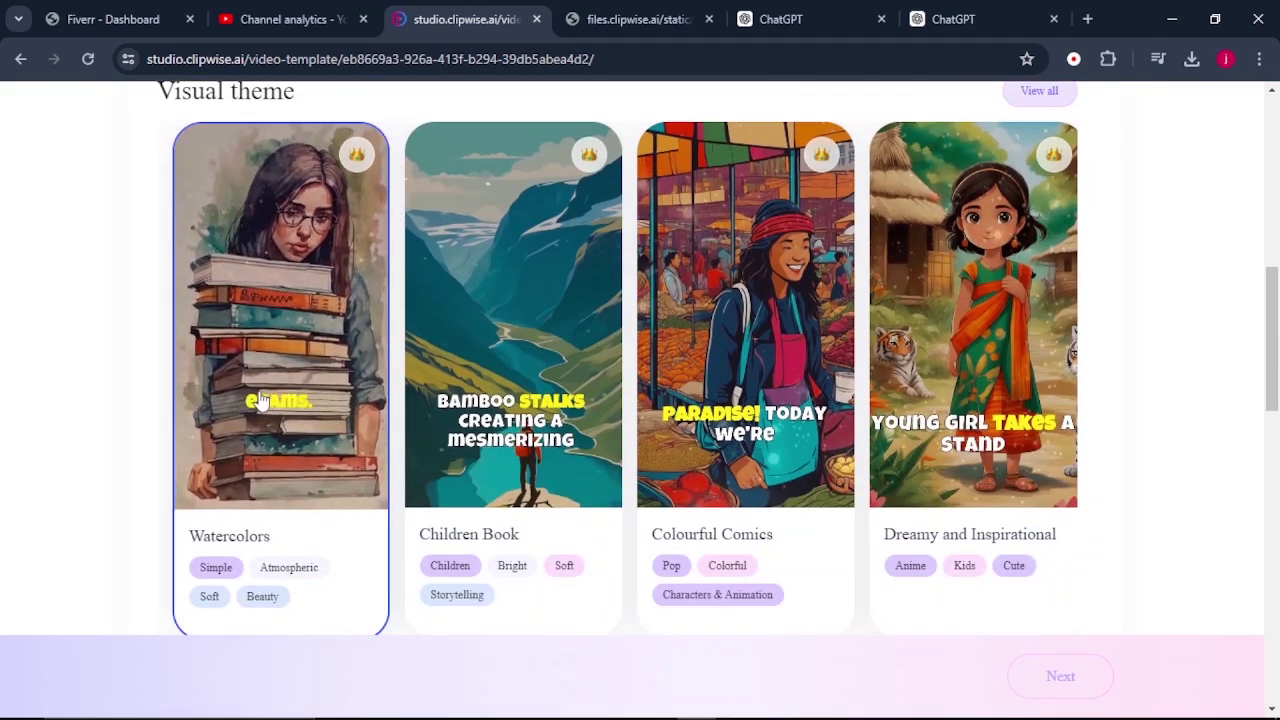
{"action": "scroll", "coordinate": [262, 400], "scroll_direction": "down", "scroll_amount": 6}
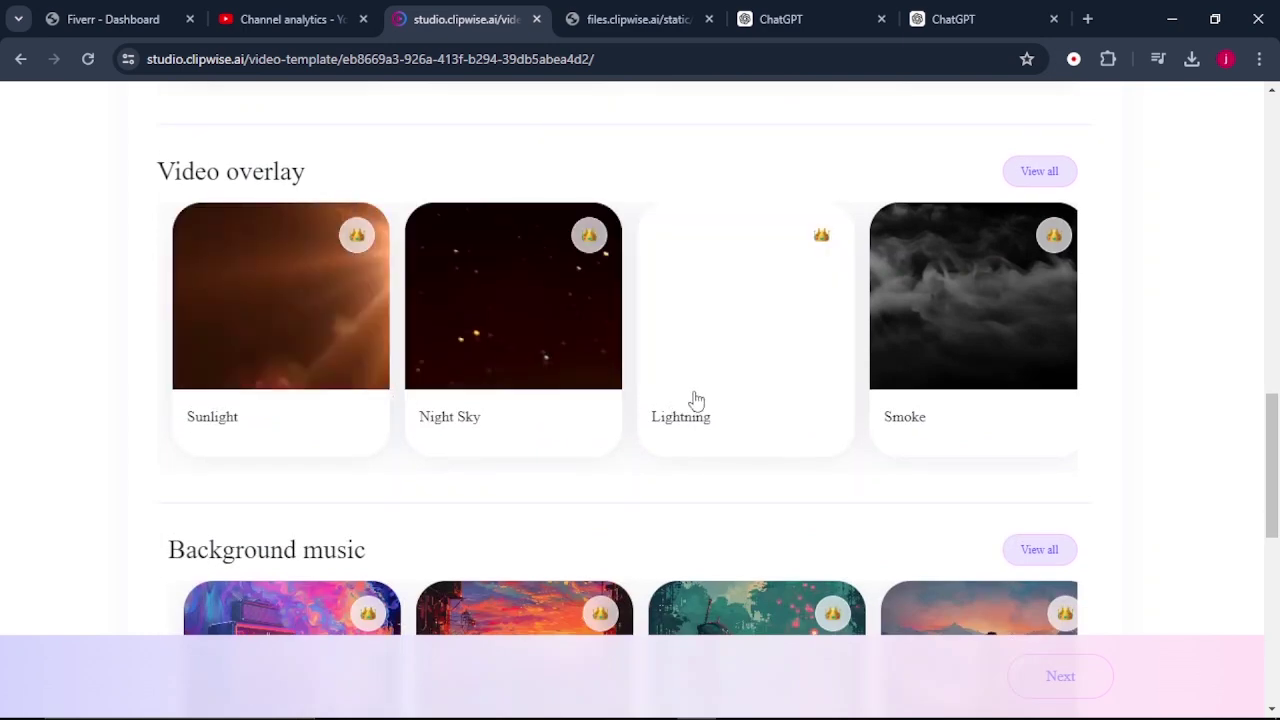
{"action": "left_click", "coordinate": [752, 352]}
- Preview the Breakthrough Beats music, pick Dakota H as the voice over, and continue
{"action": "scroll", "coordinate": [750, 352], "scroll_direction": "down", "scroll_amount": 2}
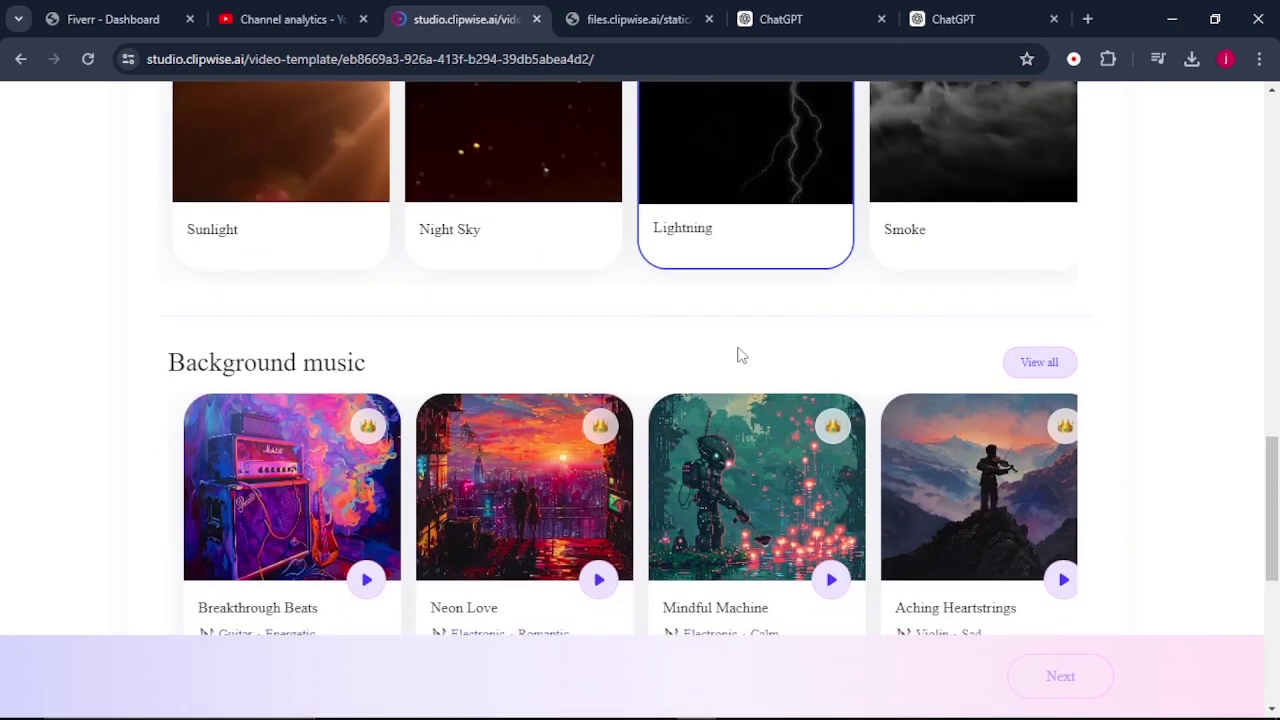
{"action": "scroll", "coordinate": [463, 392], "scroll_direction": "down", "scroll_amount": 4}
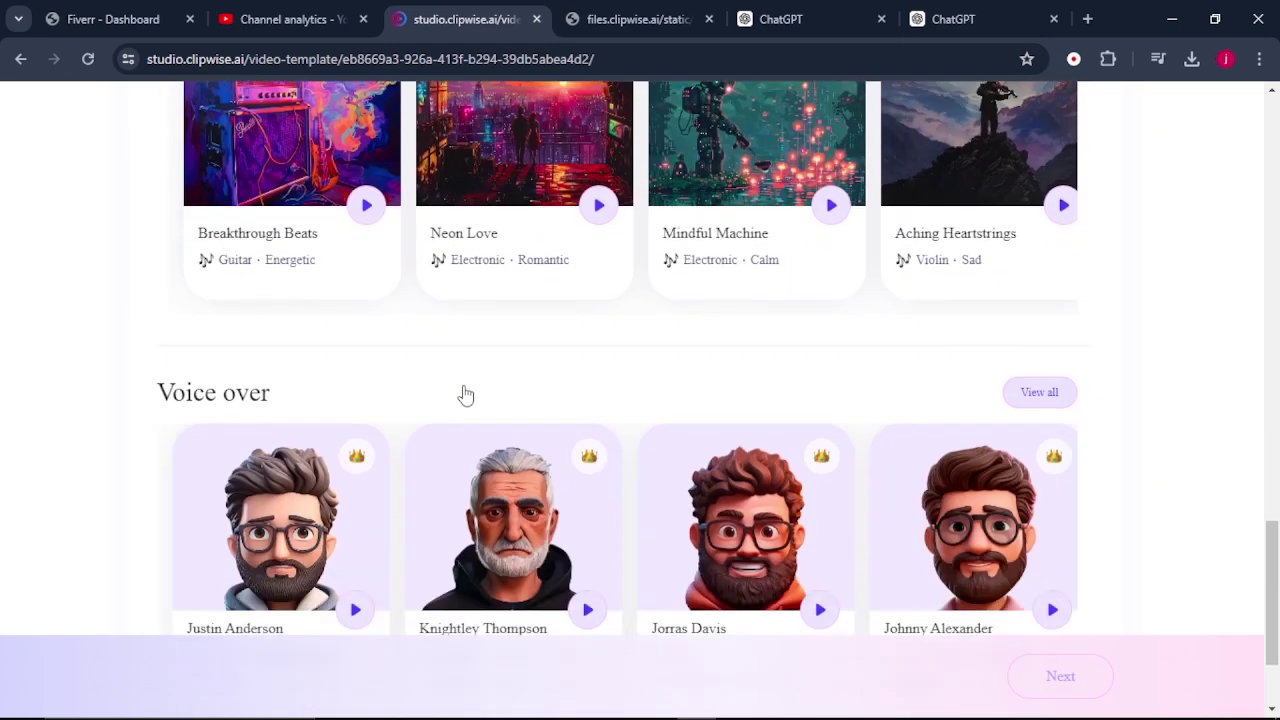
{"action": "scroll", "coordinate": [463, 389], "scroll_direction": "up", "scroll_amount": 3}
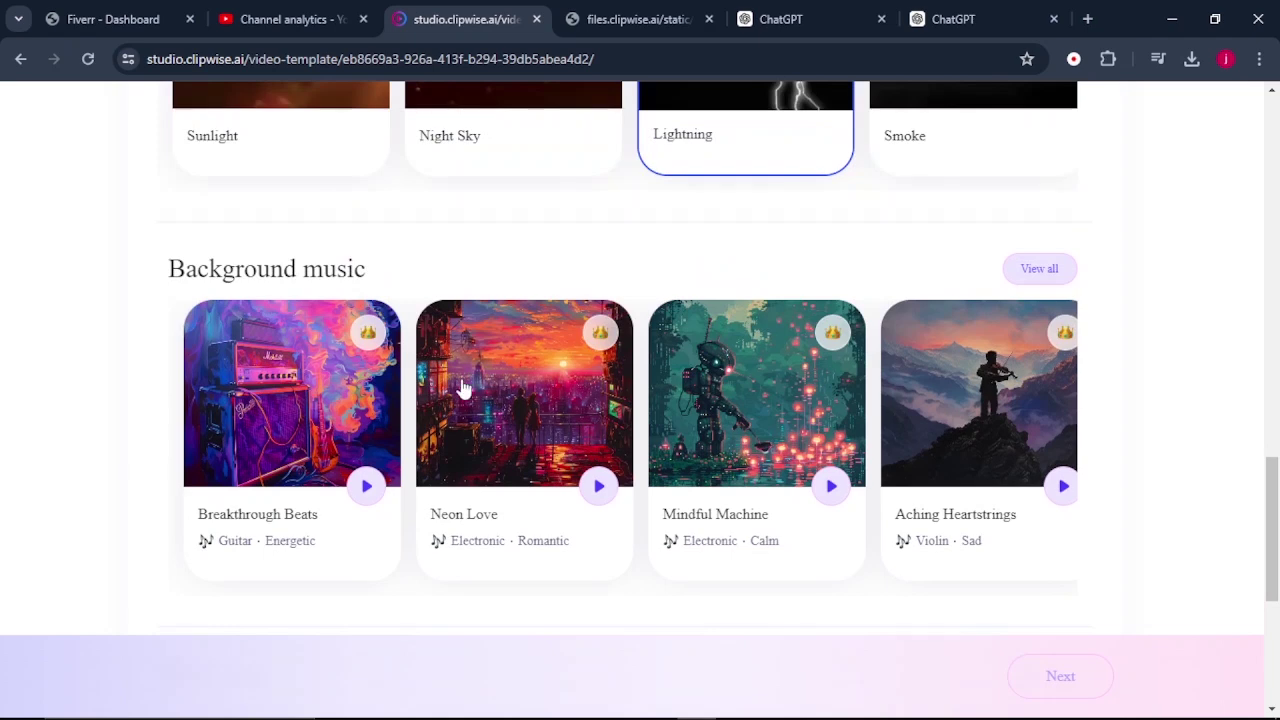
{"action": "left_click", "coordinate": [366, 485]}
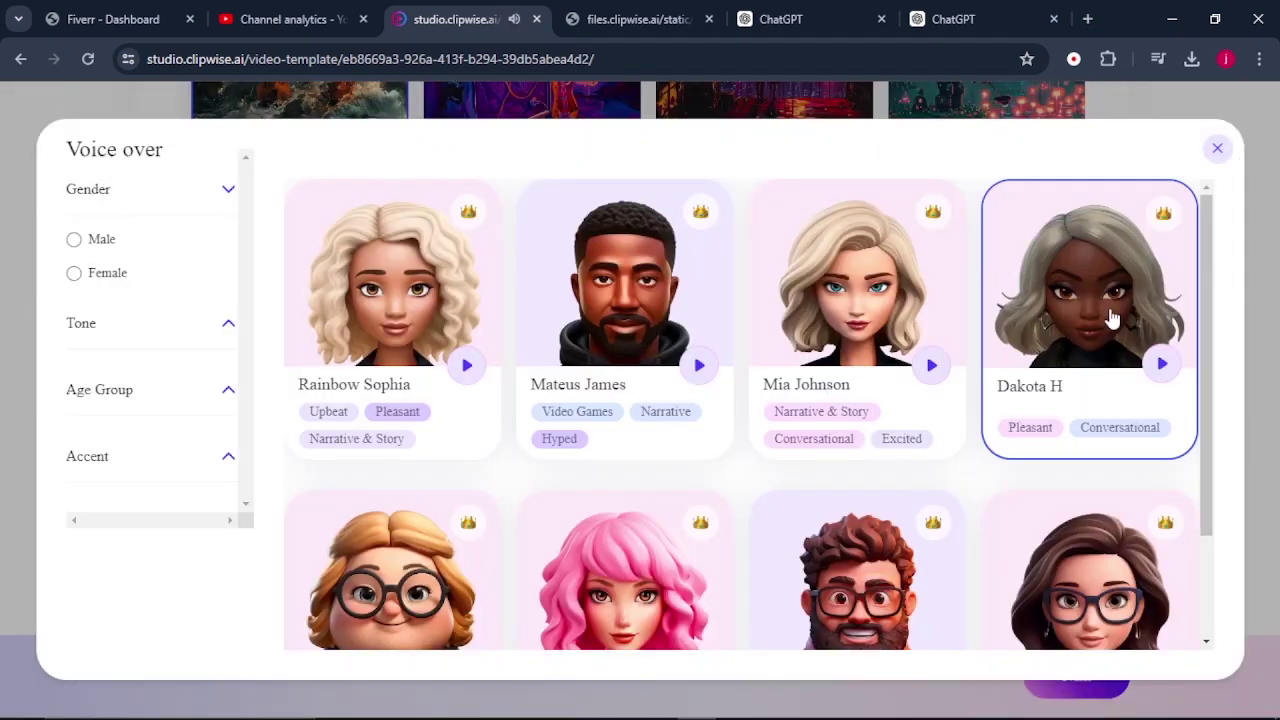
{"action": "left_click", "coordinate": [1160, 385]}
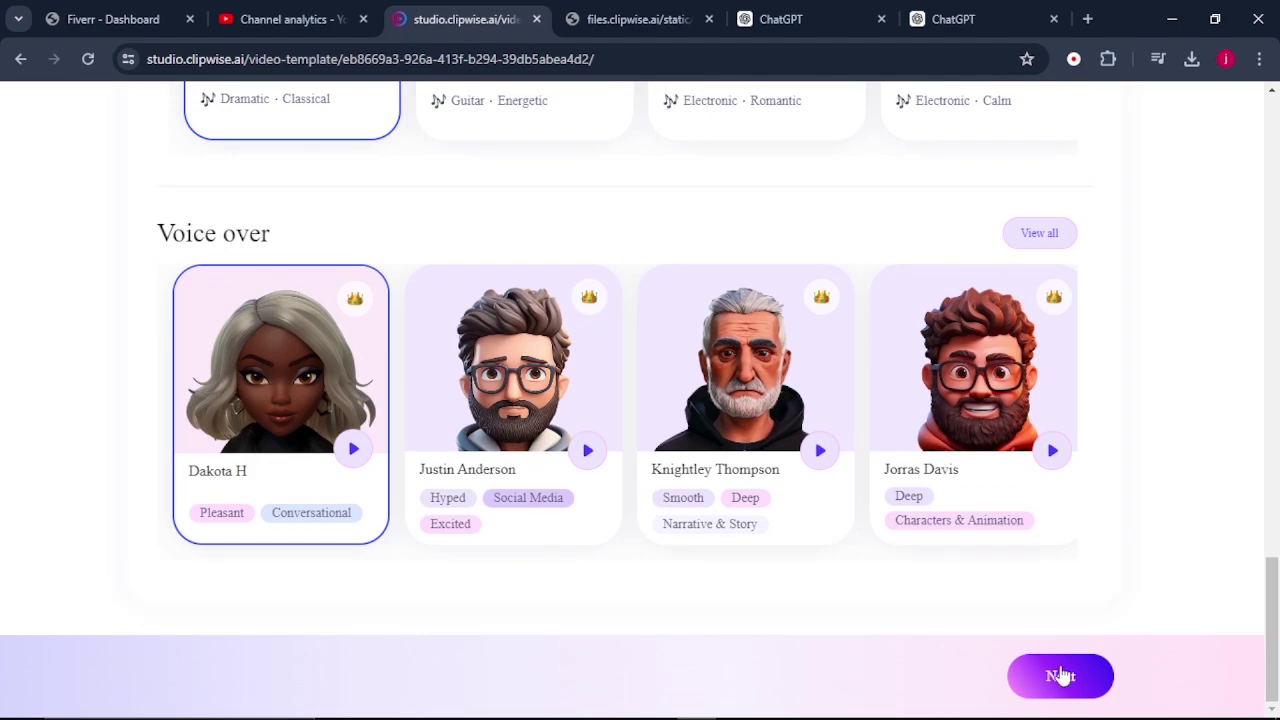
{"action": "left_click", "coordinate": [1060, 676]}
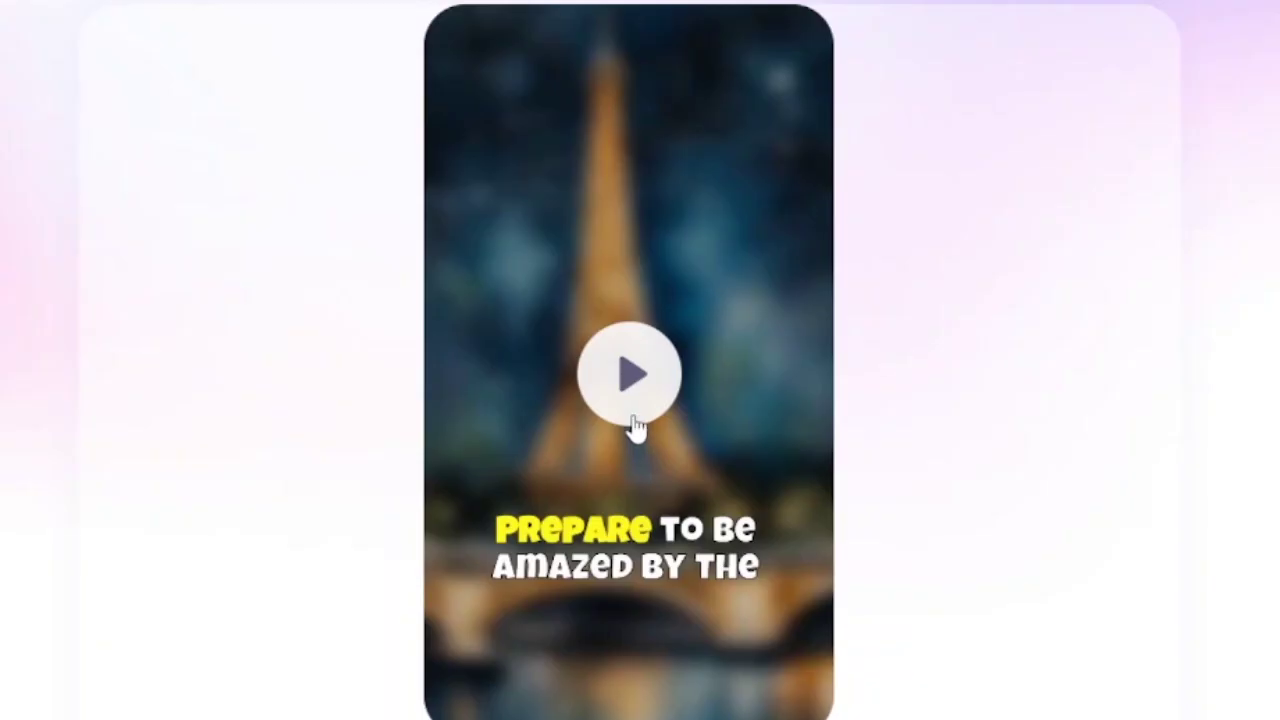